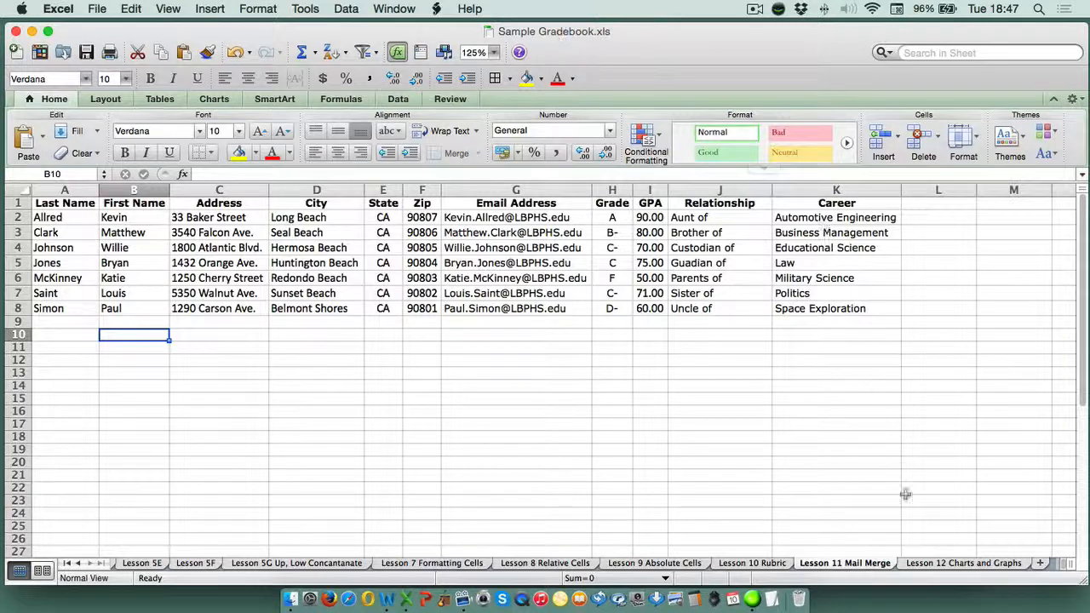
- Review the student data table on the Lesson 11 Mail Merge sheet, including the name, address, email, grade, GPA, relationship and career columns
click(845, 564)
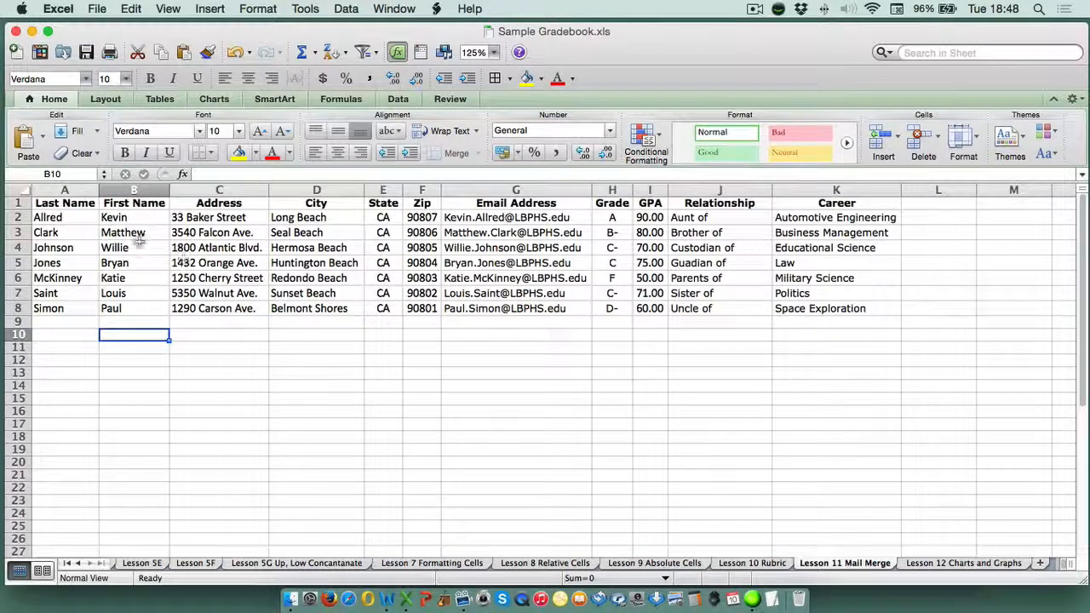
drag(59, 202, 798, 313)
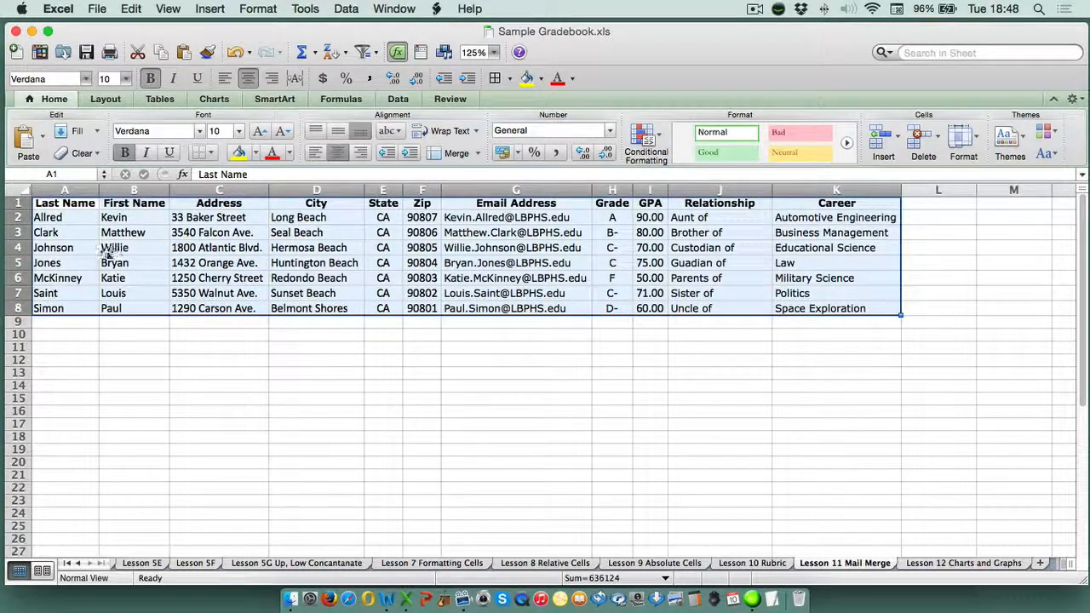
click(73, 190)
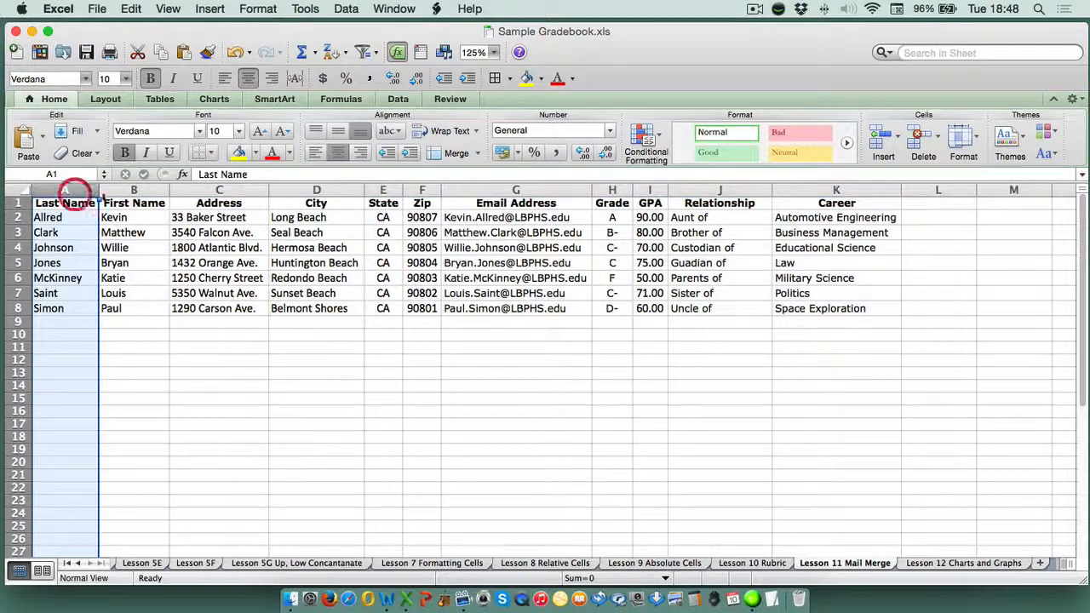
click(222, 190)
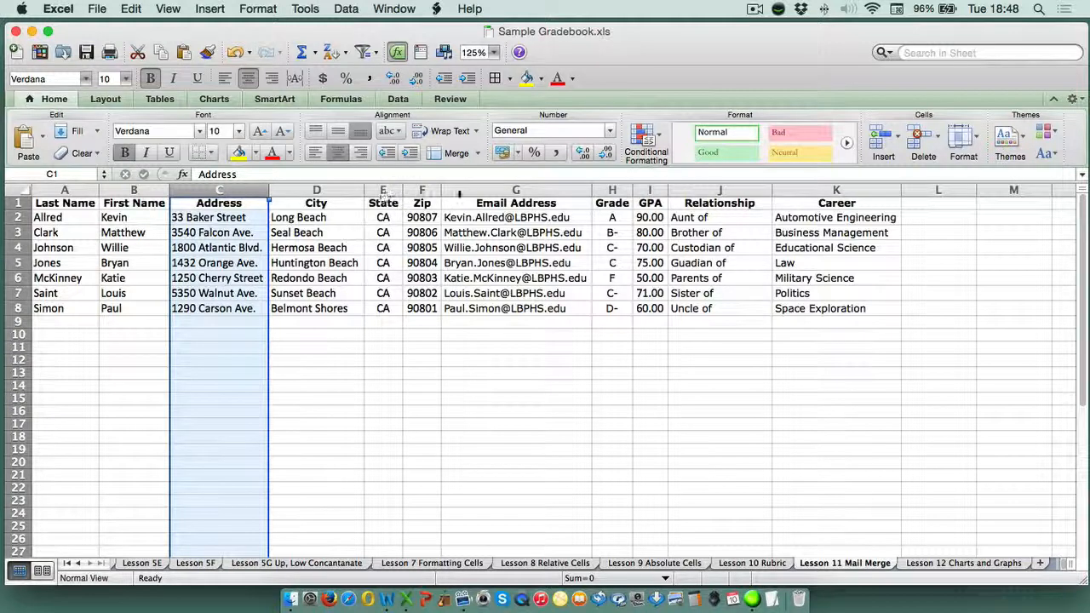
click(498, 189)
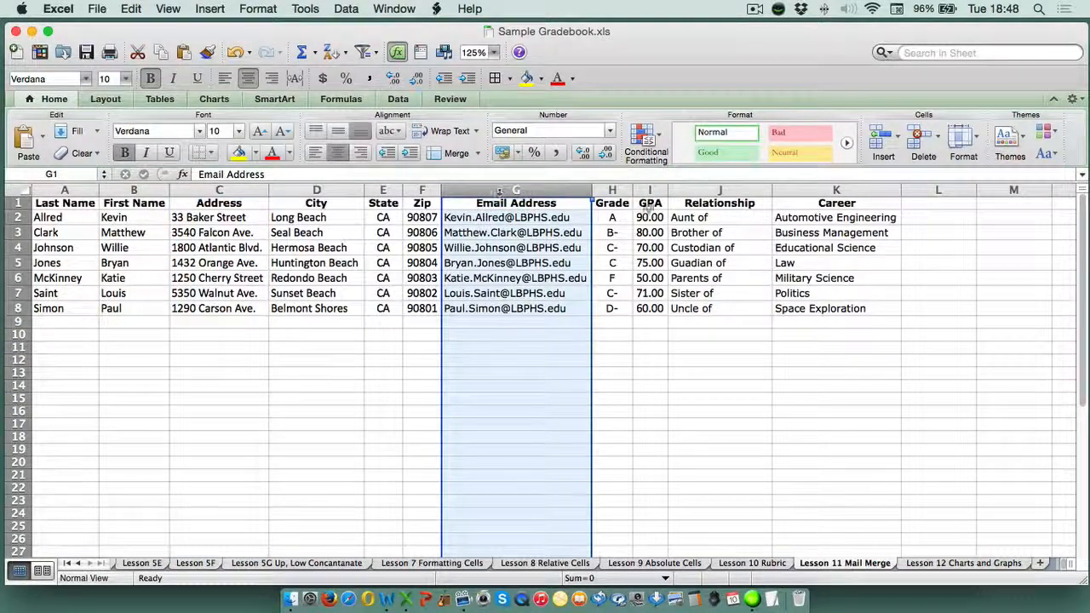
click(611, 190)
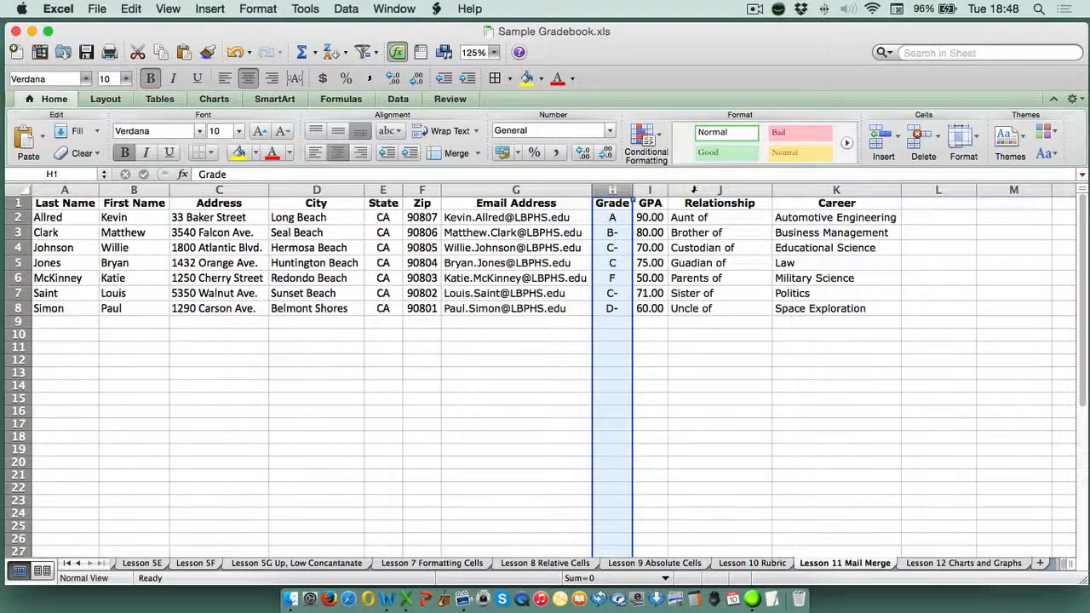
click(656, 190)
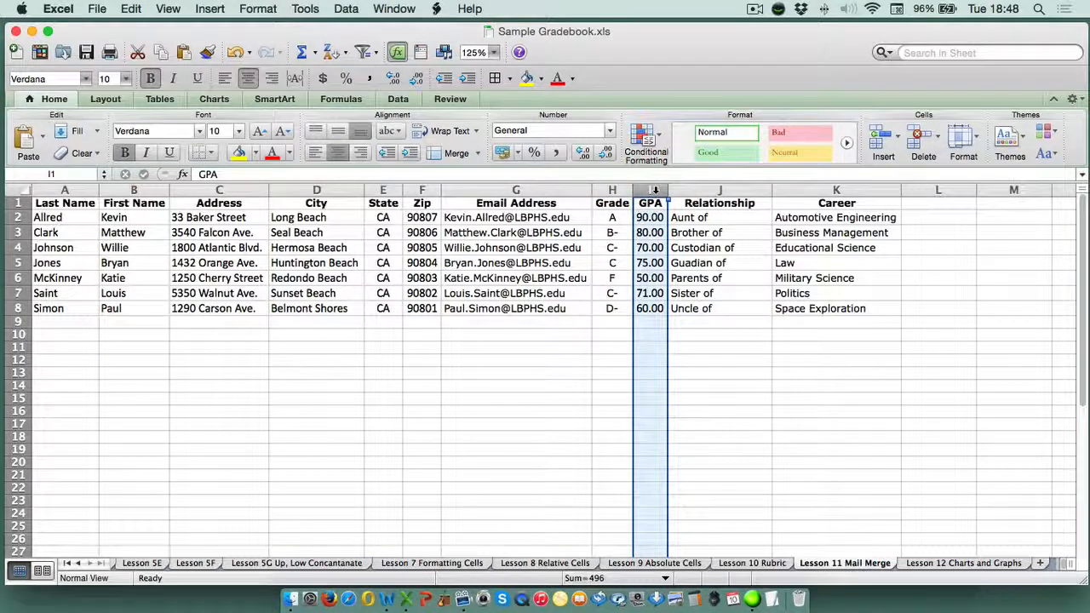
click(704, 191)
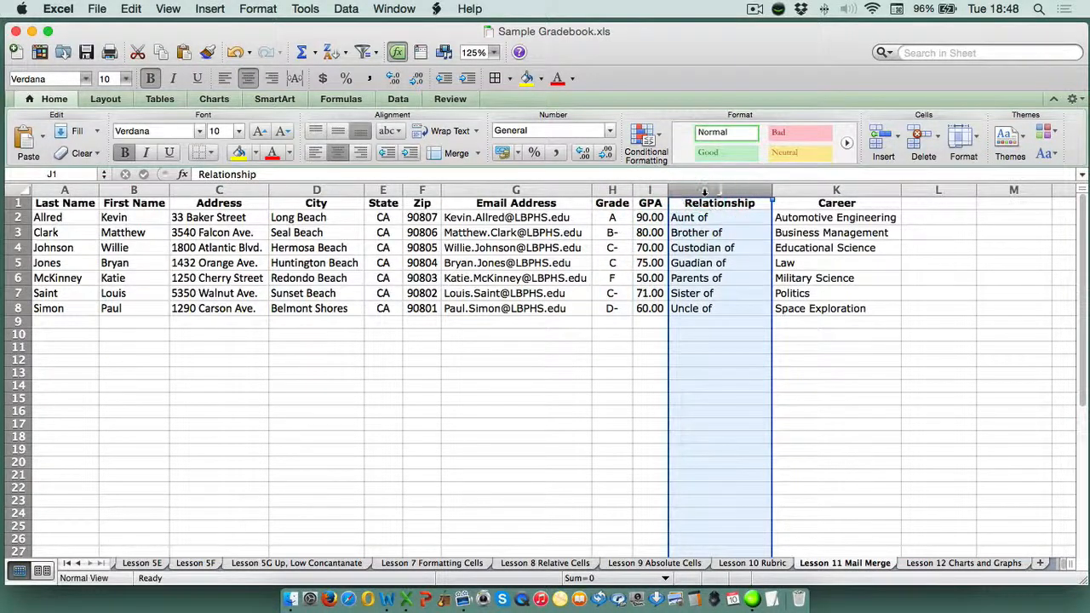
click(824, 191)
click(717, 191)
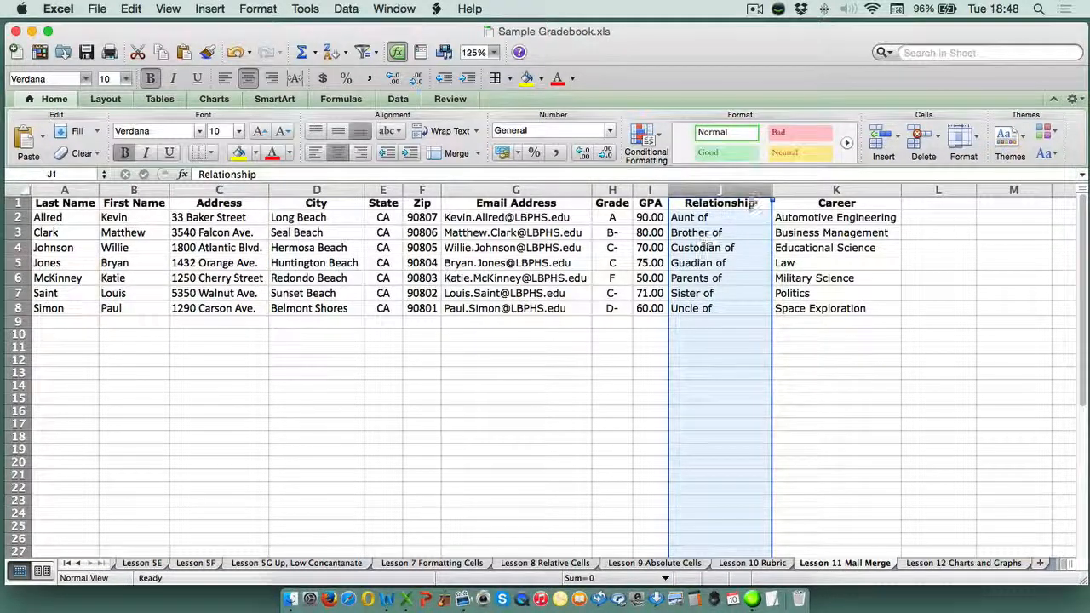
click(808, 191)
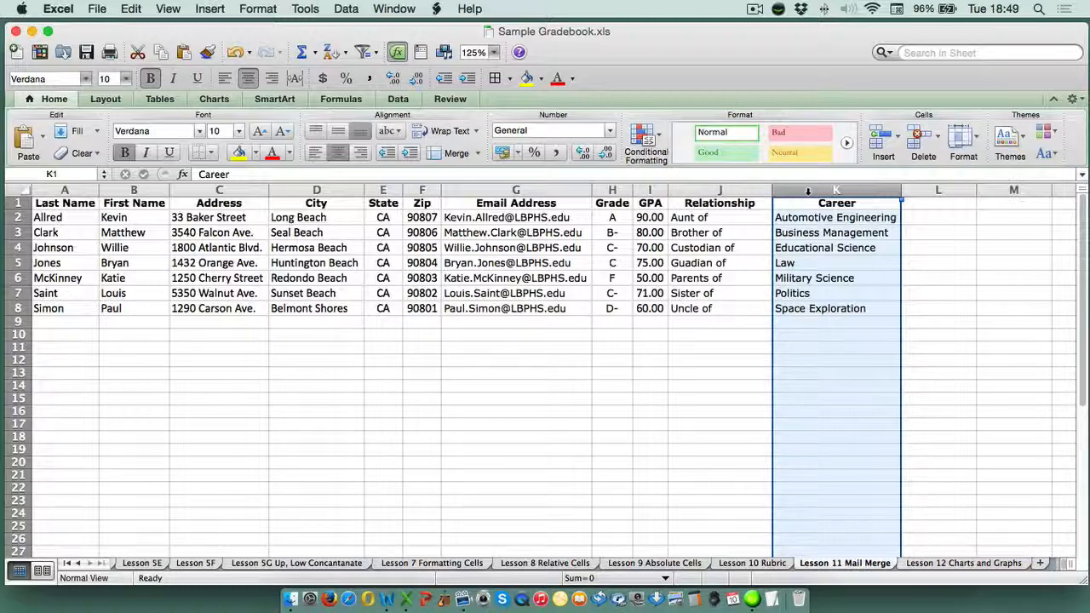
- Inspect the formula behind the first student's Grade in cell H2 without changing it
click(612, 221)
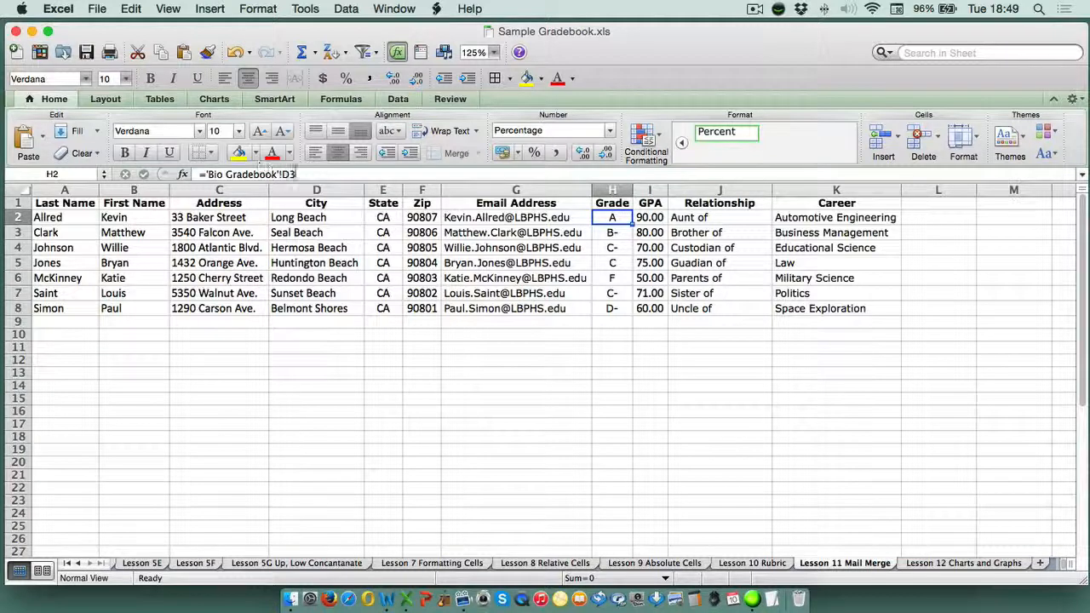
drag(295, 174, 184, 170)
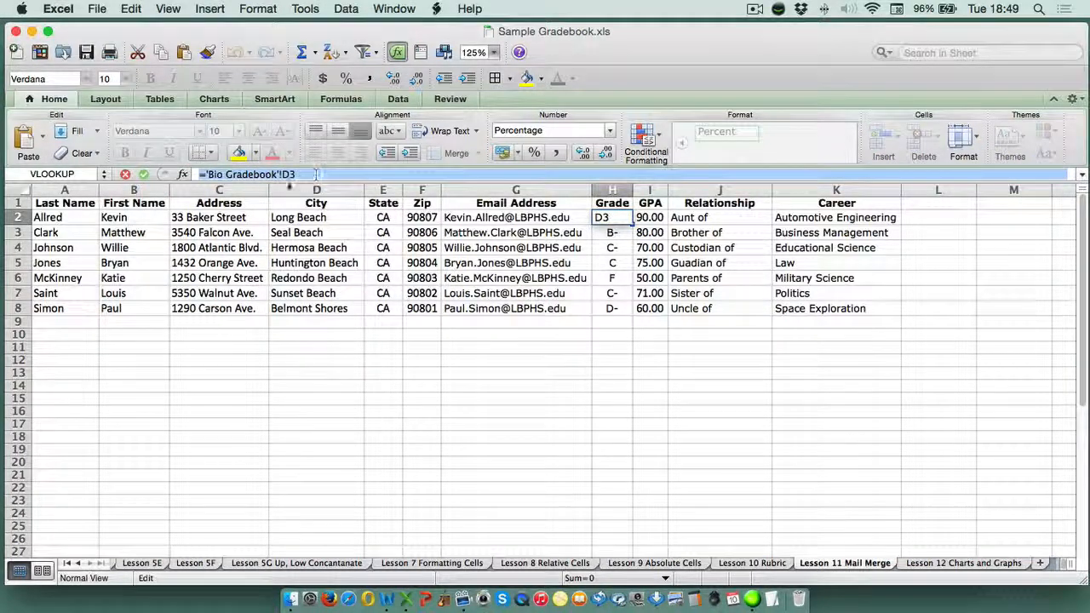
click(126, 174)
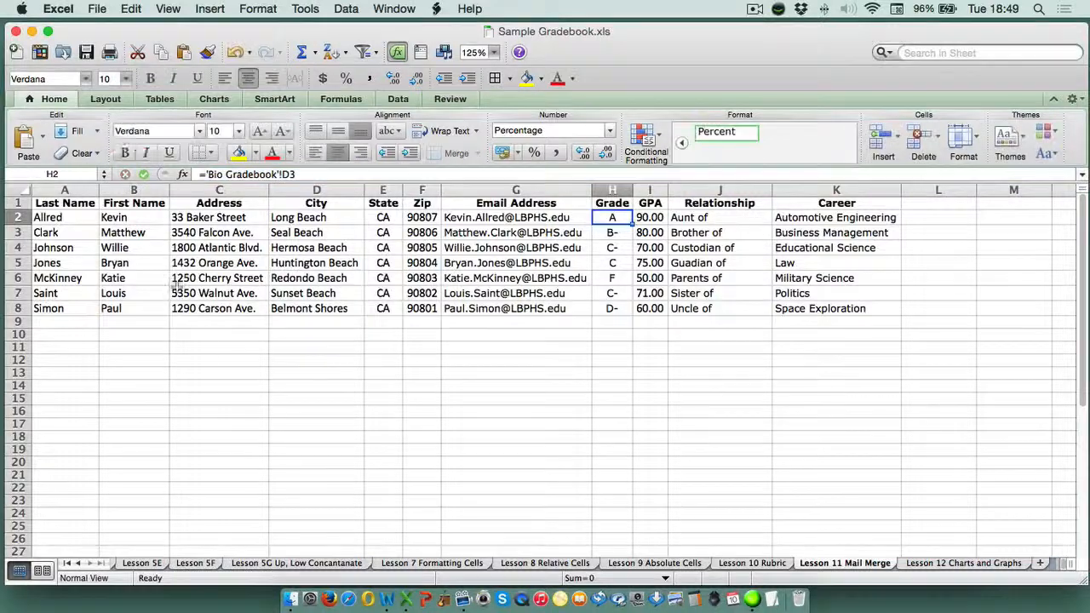
- Look at the final scores and grades on the Bio Gradebook sheet
click(68, 564)
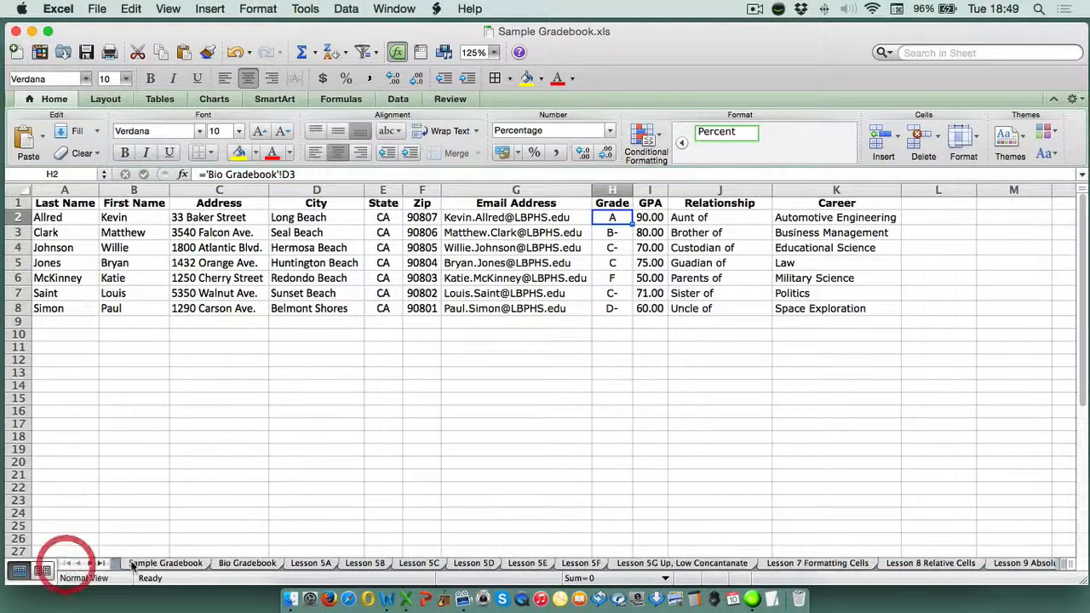
click(240, 564)
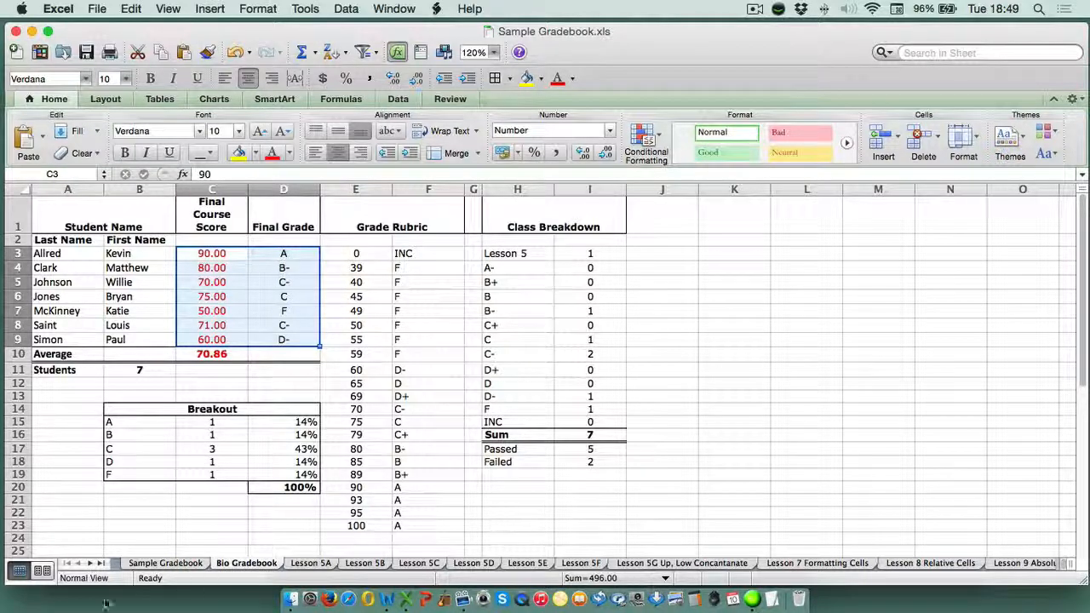
- Return to the Lesson 11 Mail Merge sheet and check the linked formulas in Grade cell H6 and GPA cell I2
click(100, 563)
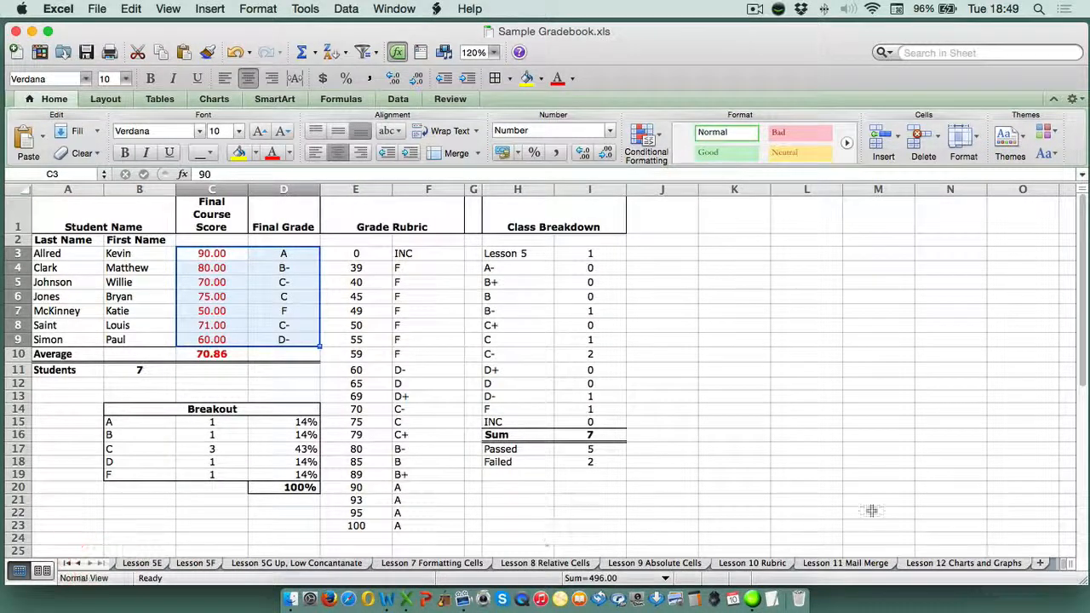
click(843, 563)
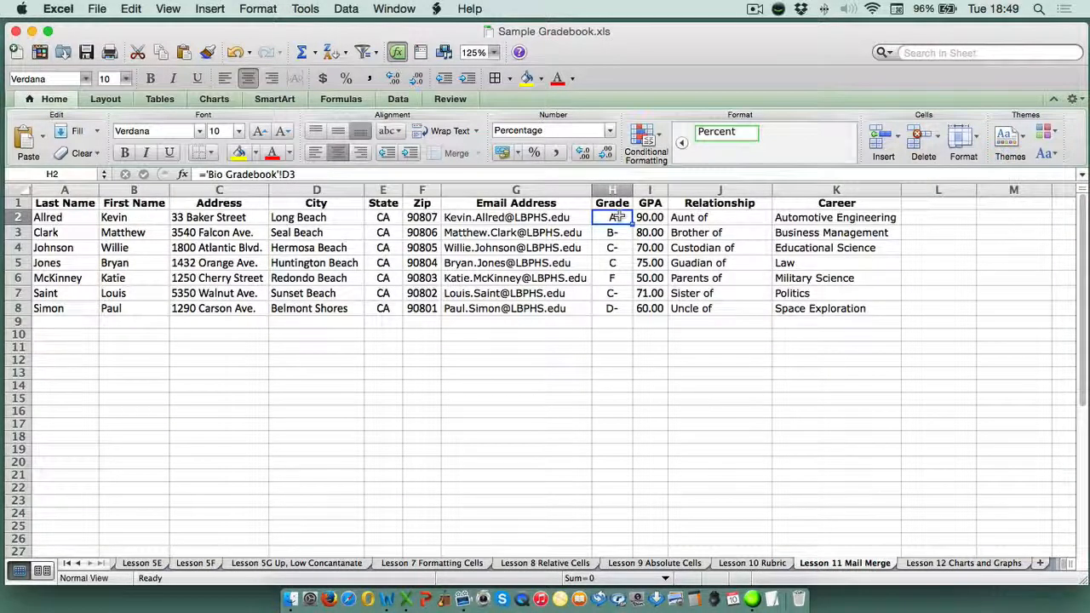
click(610, 278)
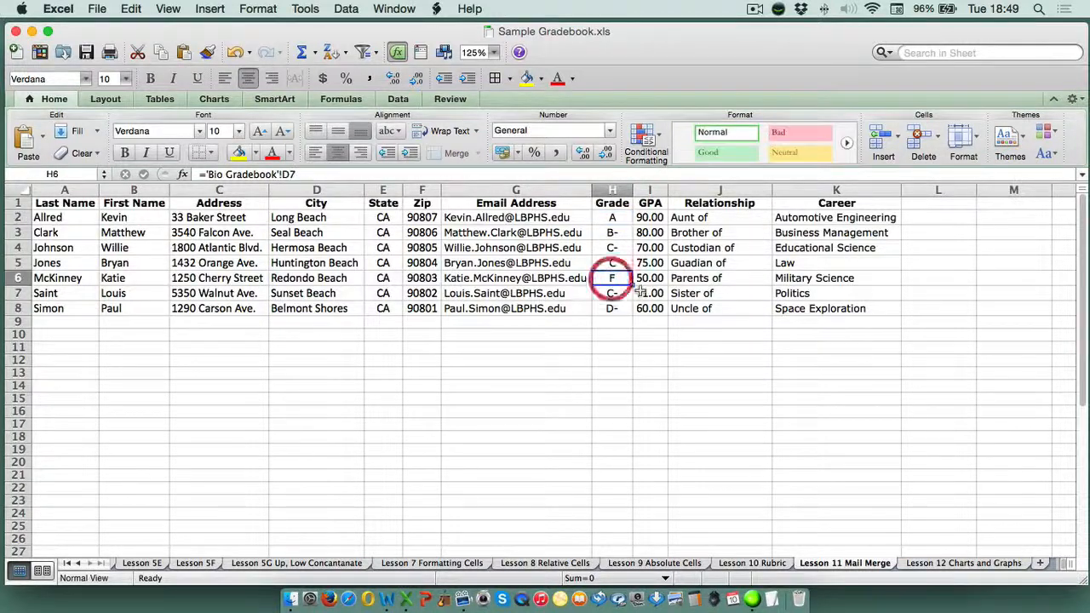
click(648, 218)
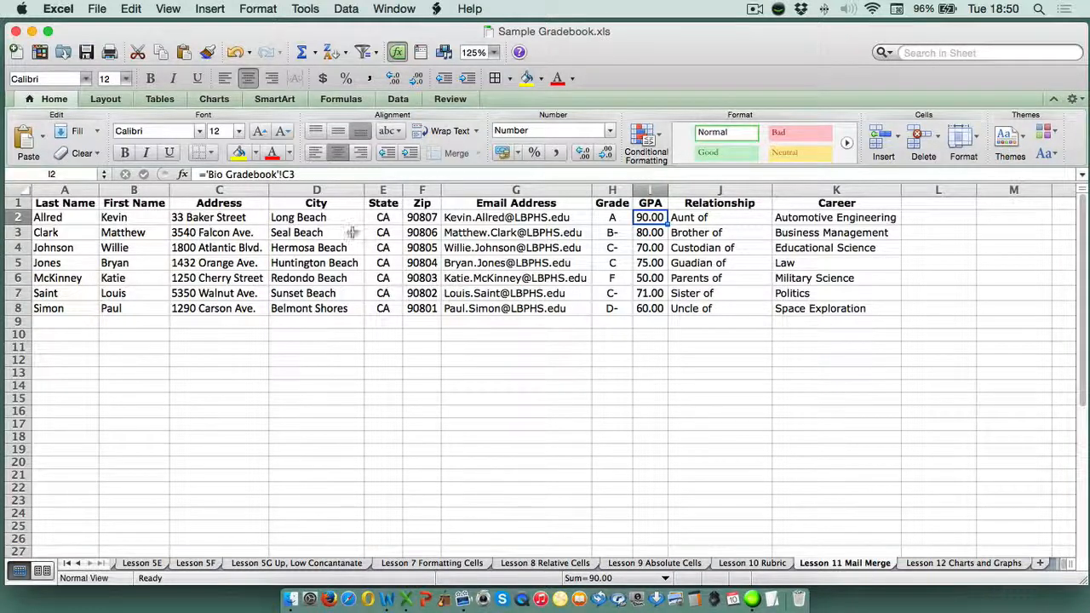
- Open the recent workbook Lesson 11 Data.xlsx and widen its window so all data columns fit
click(97, 8)
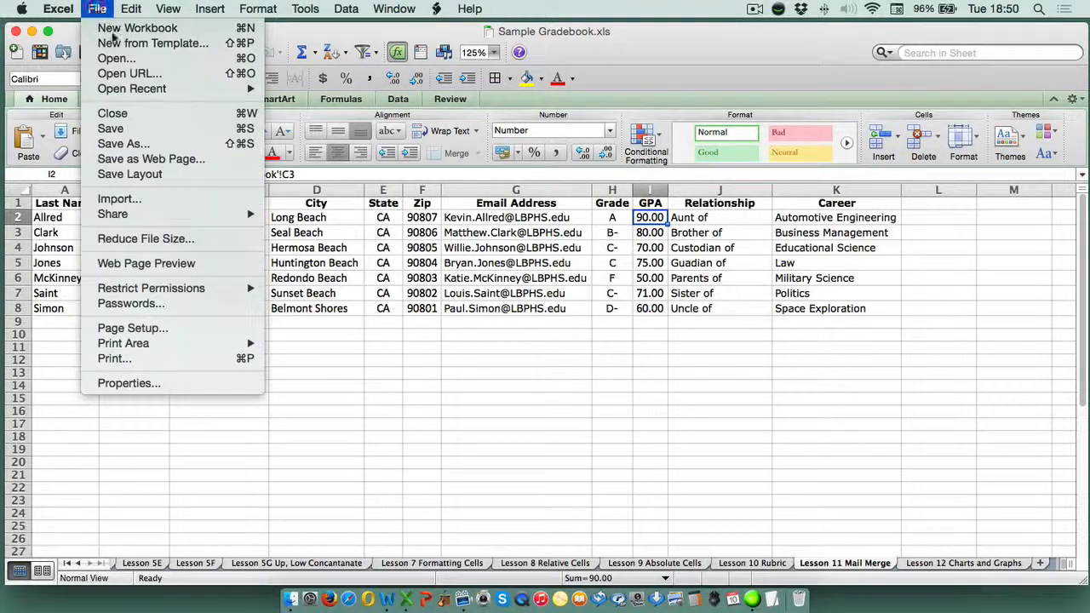
mouse_move(142, 92)
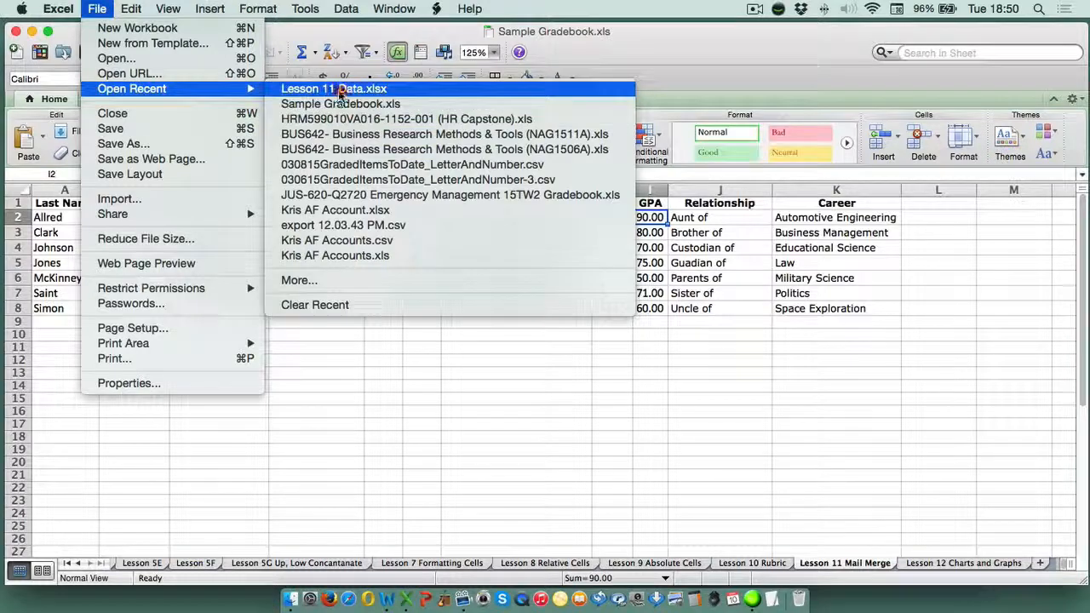
click(344, 92)
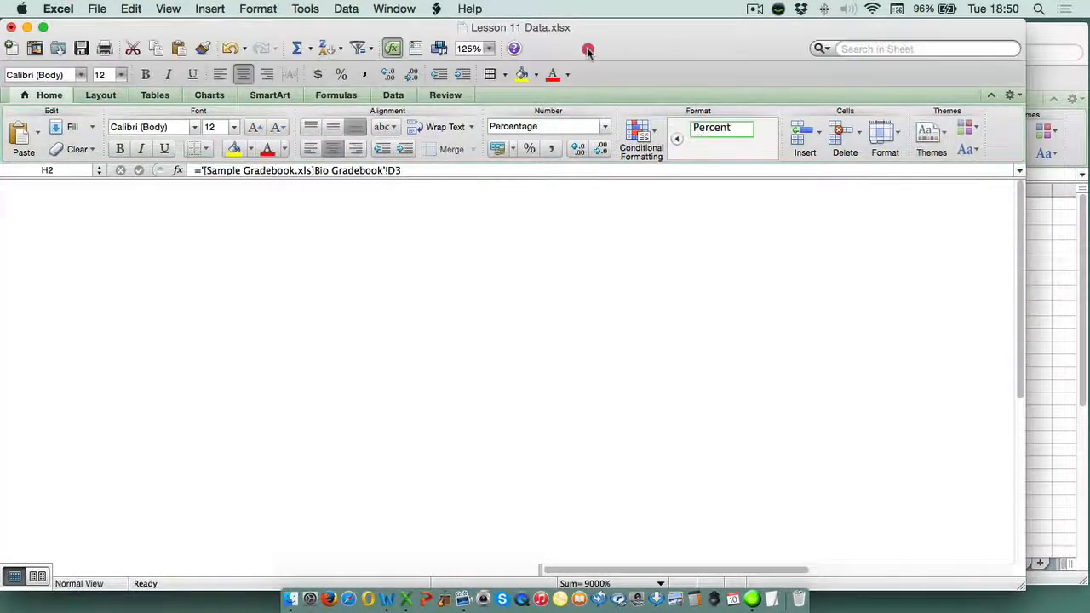
mouse_move(584, 44)
mouse_down()
mouse_move(609, 50)
mouse_move(589, 53)
mouse_up()
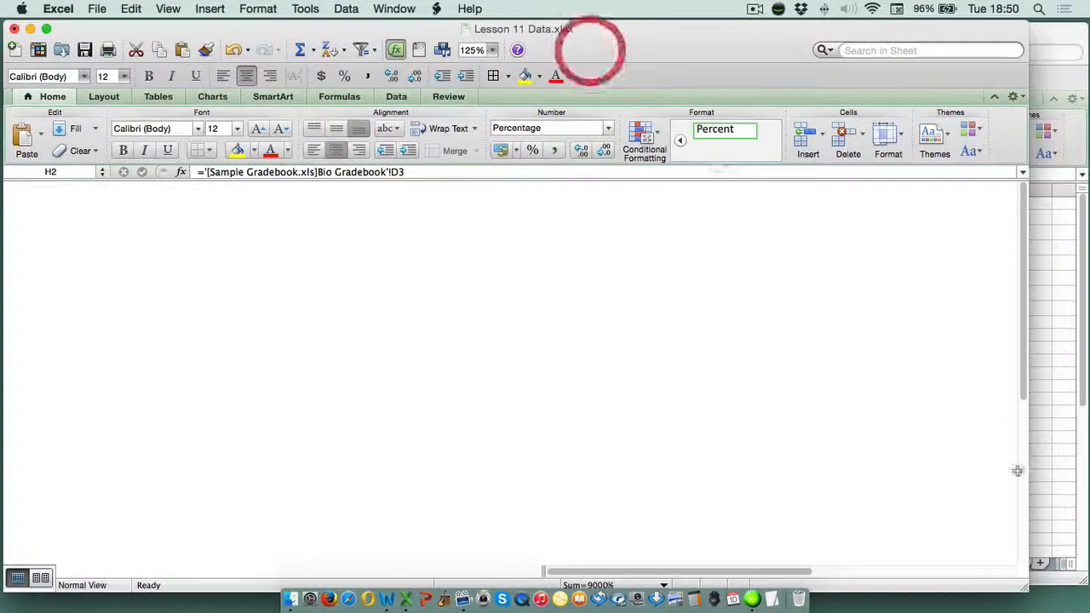
drag(1025, 585, 1062, 577)
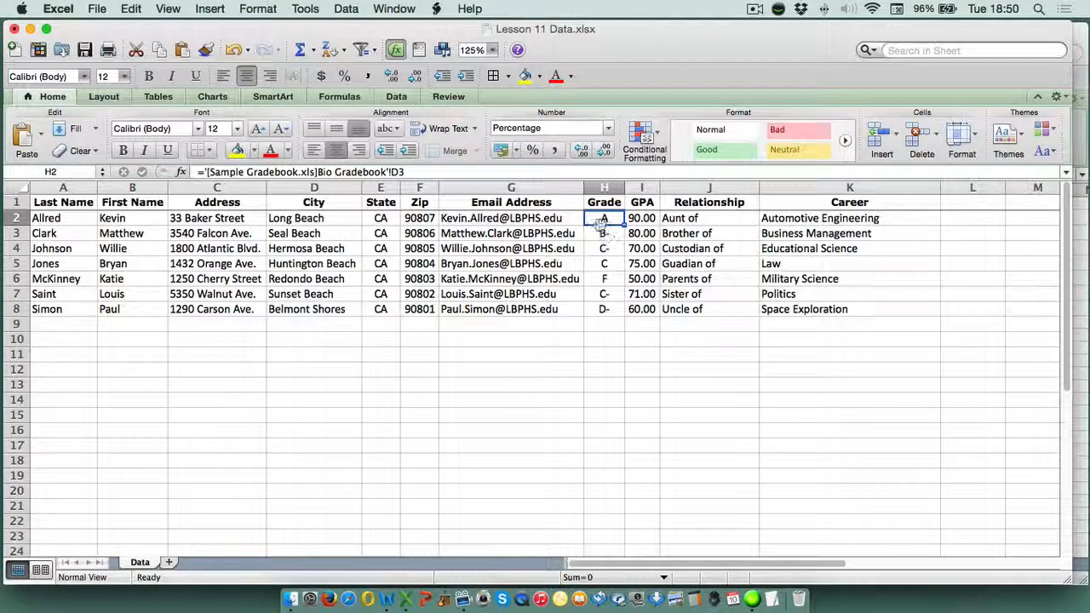
- Examine the Grade formula in H2 of Lesson 11 Data.xlsx alongside the Sample Gradebook workbook, and review the data range A1:K8
triple_click(409, 171)
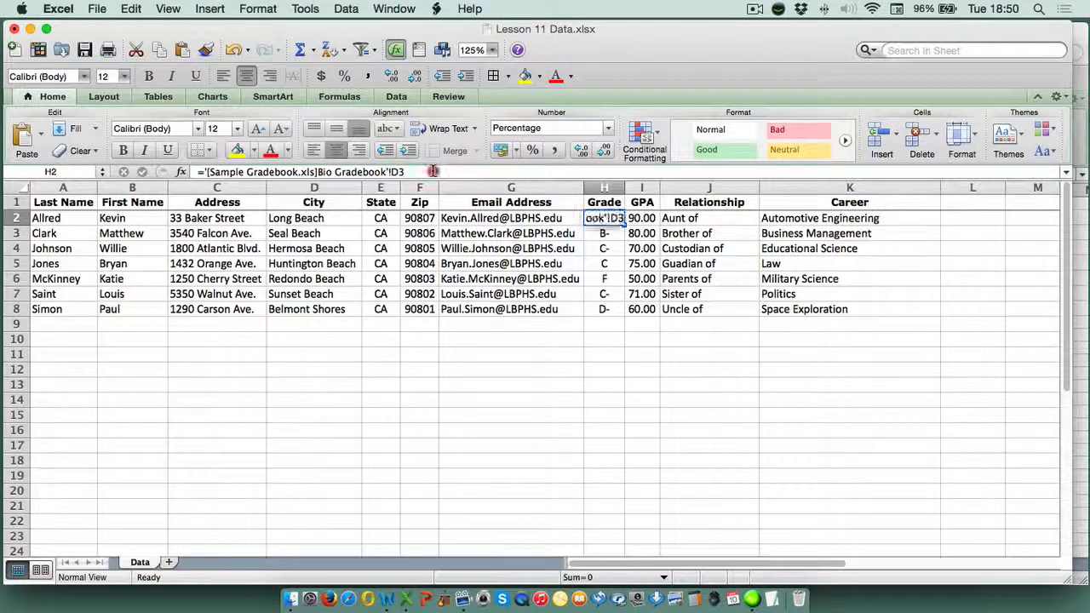
drag(340, 153, 209, 153)
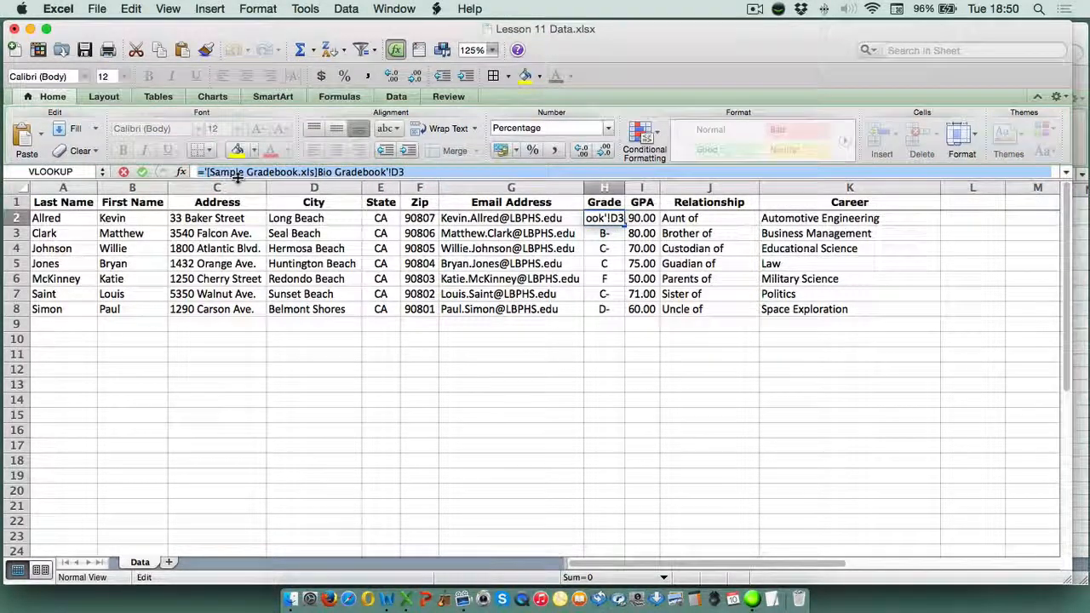
drag(538, 32, 544, 74)
click(543, 35)
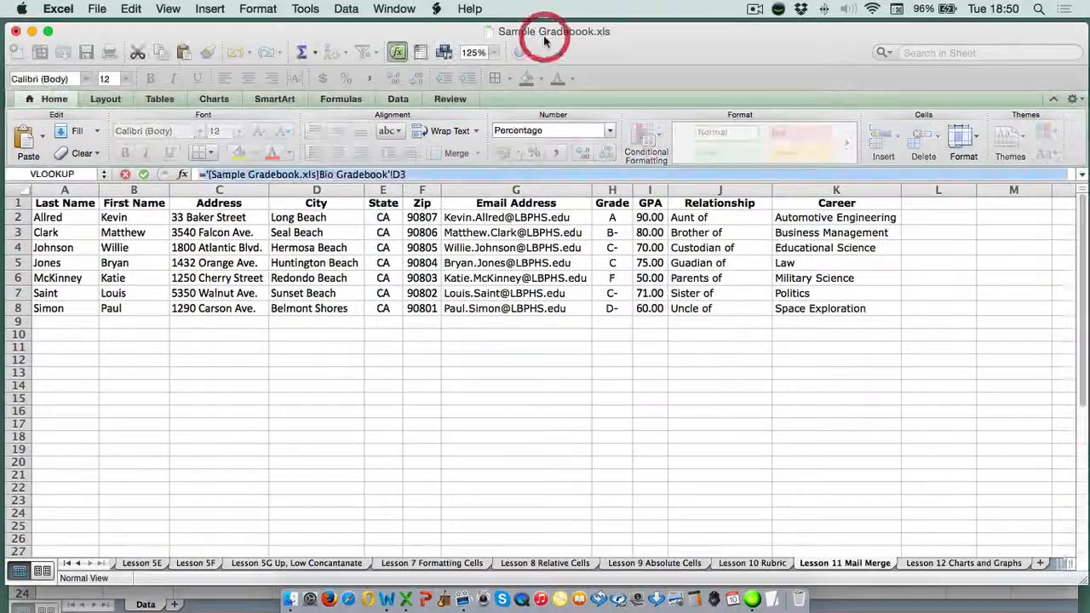
click(913, 592)
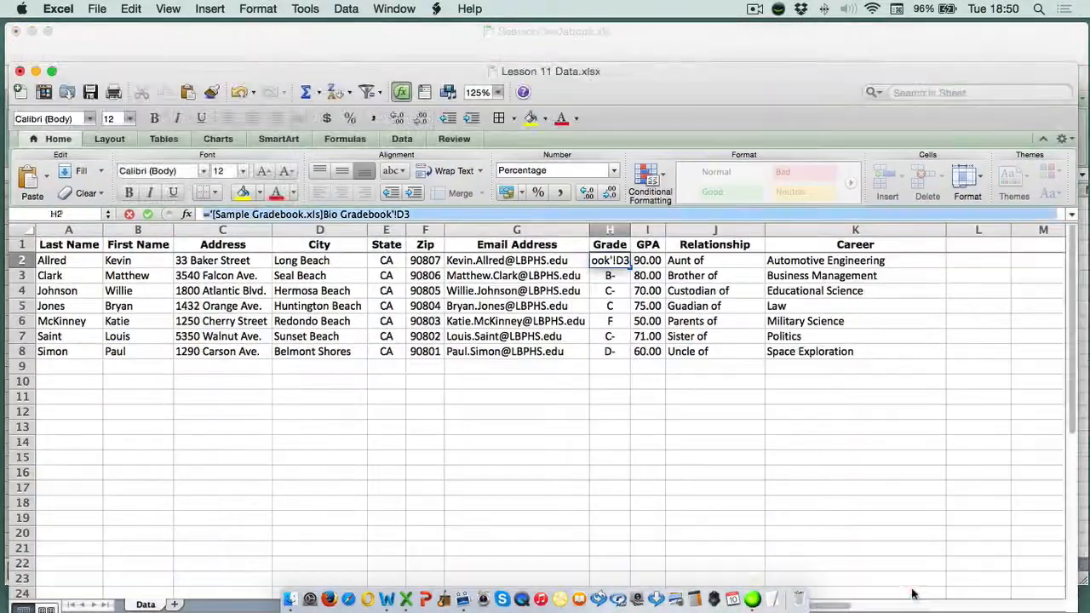
drag(670, 92, 668, 50)
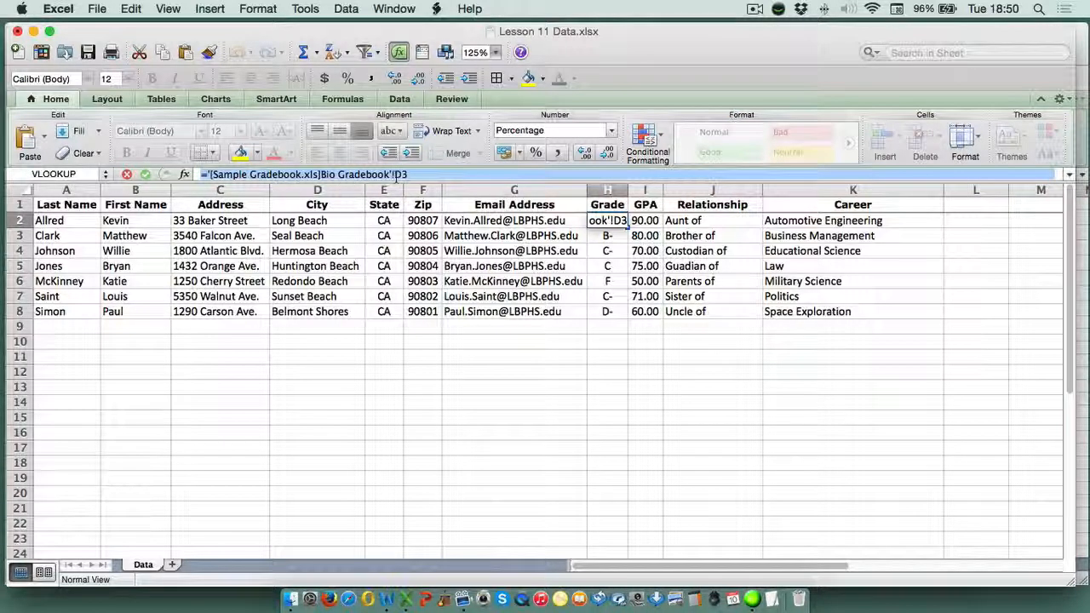
click(126, 174)
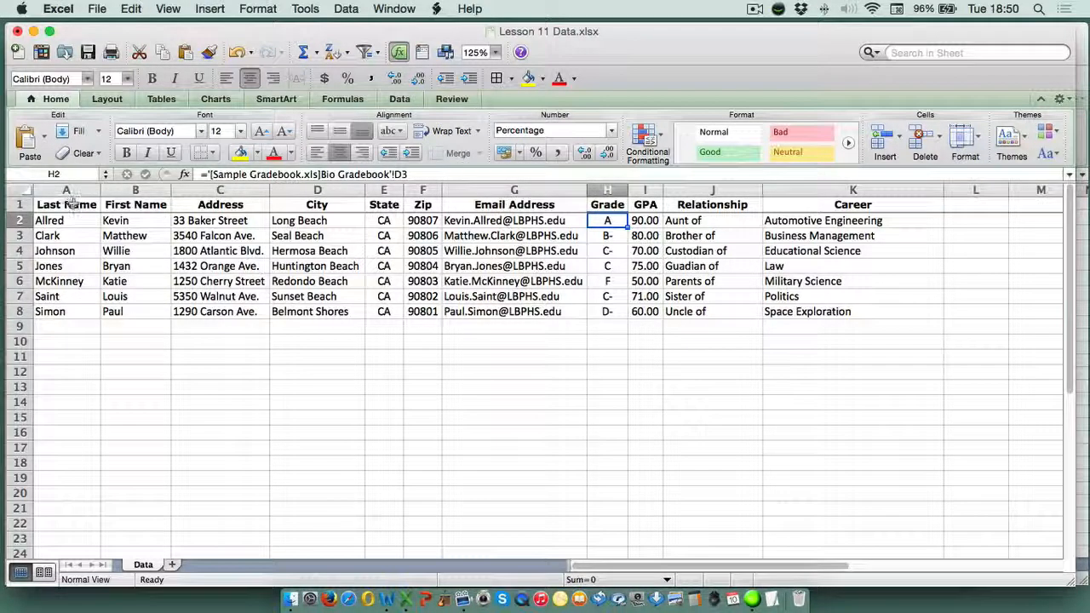
drag(70, 206, 764, 310)
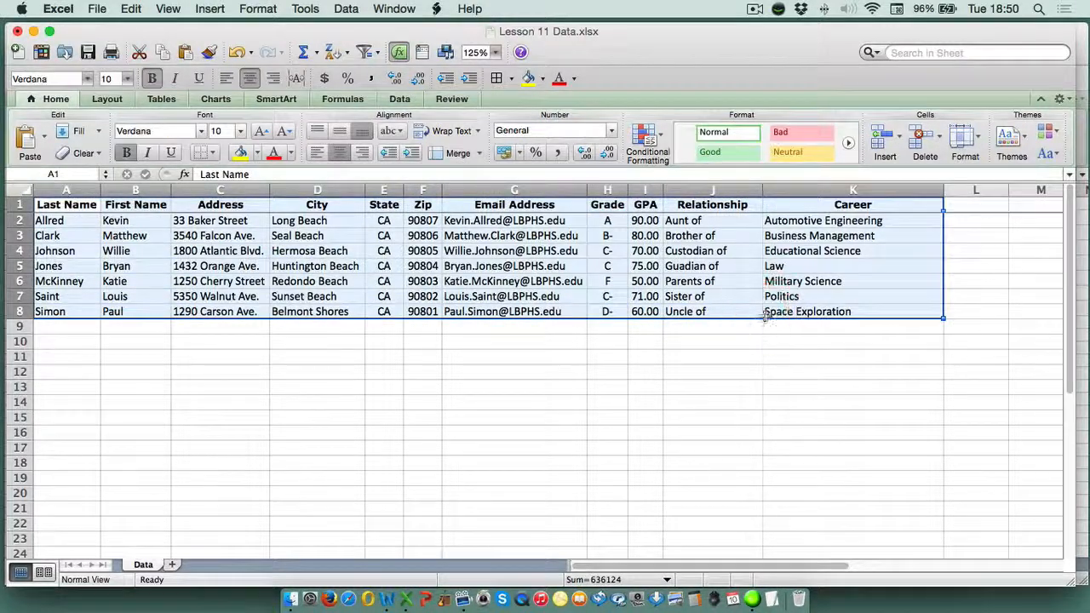
click(708, 331)
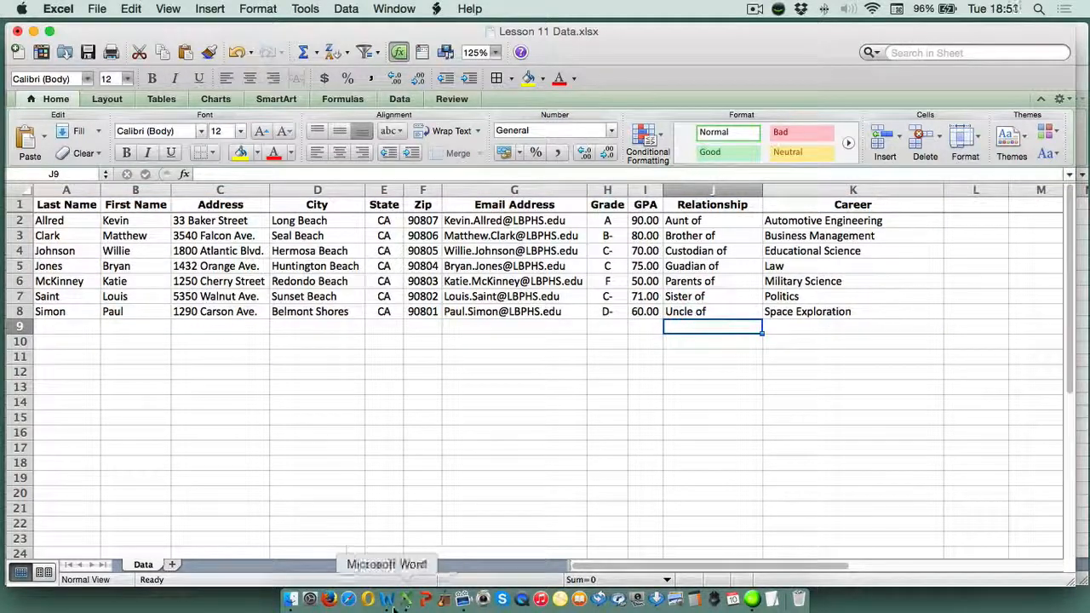
- Switch to Microsoft Word and open the recent document Lesson 11 Unmerged Letter.docx
click(388, 599)
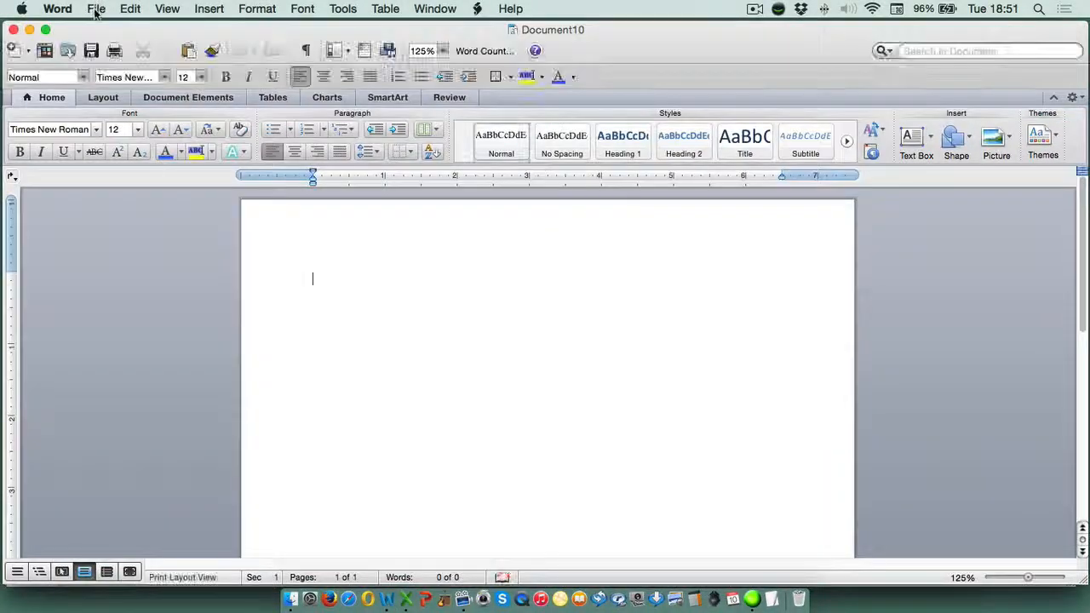
click(97, 9)
mouse_move(133, 87)
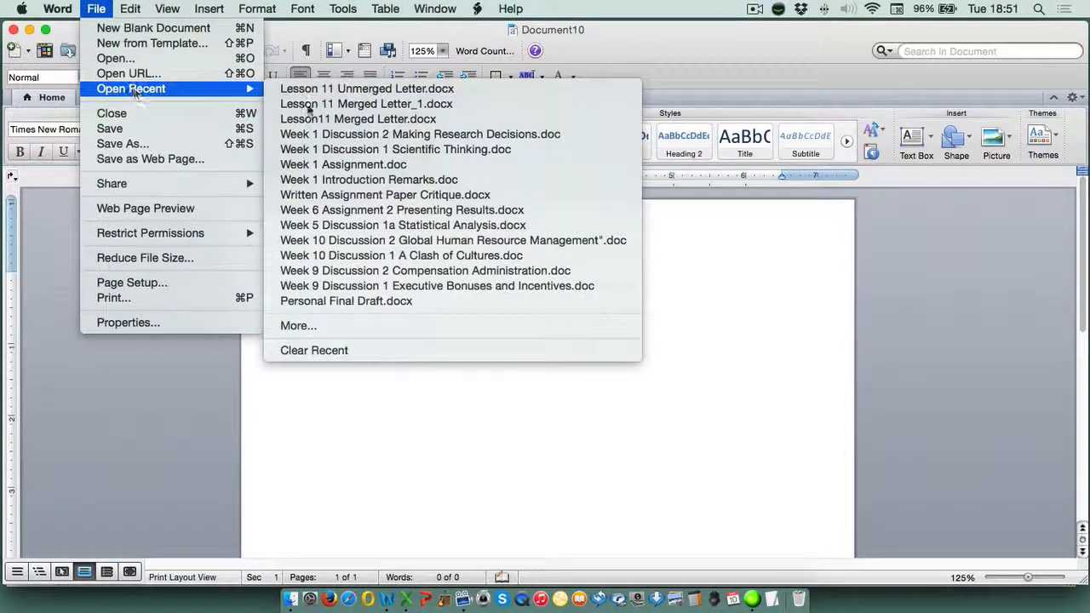
click(396, 90)
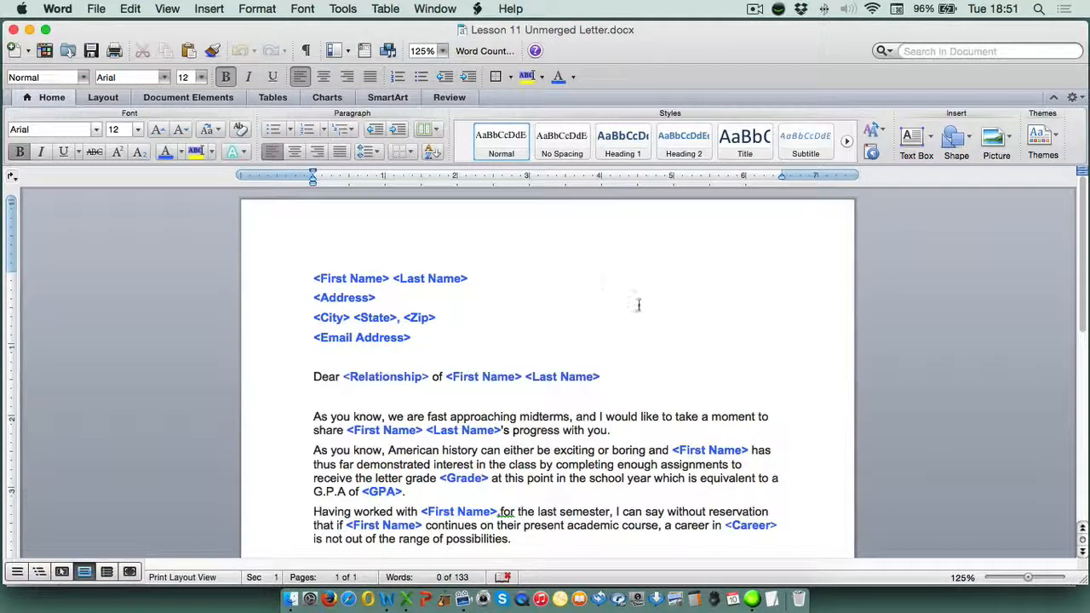
- Open the Mail Merge Manager beside the letter and set the current document up as a Form Letters merge
scroll(638, 291, down, 2)
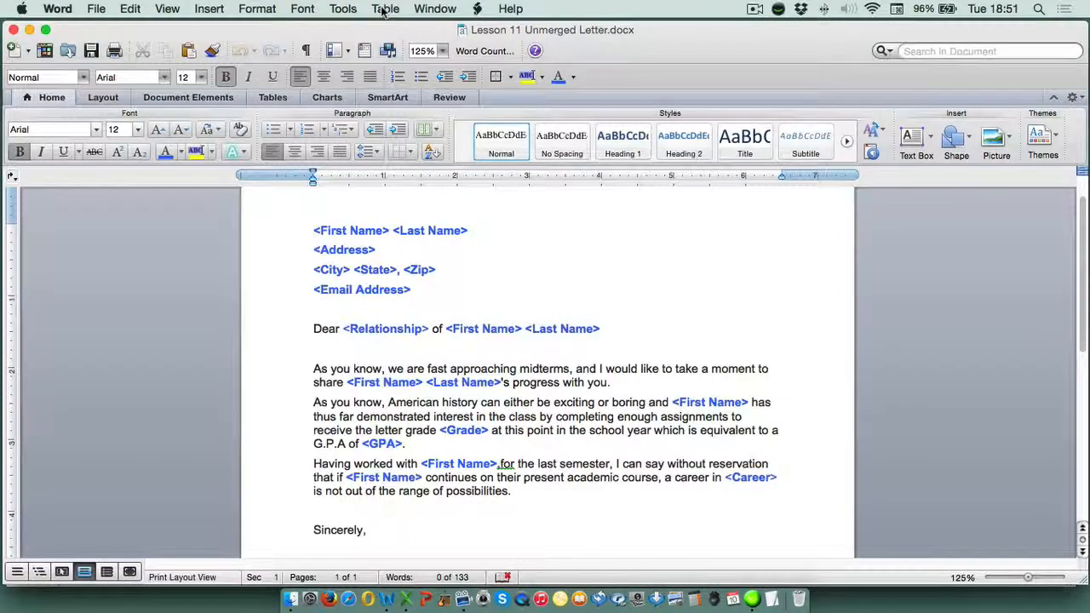
click(344, 8)
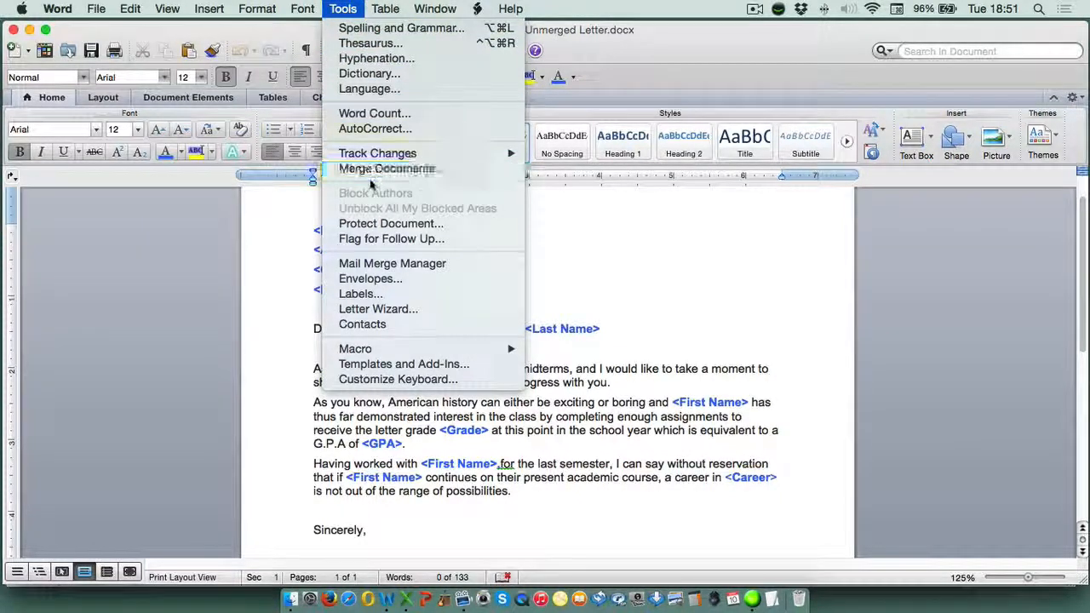
click(381, 265)
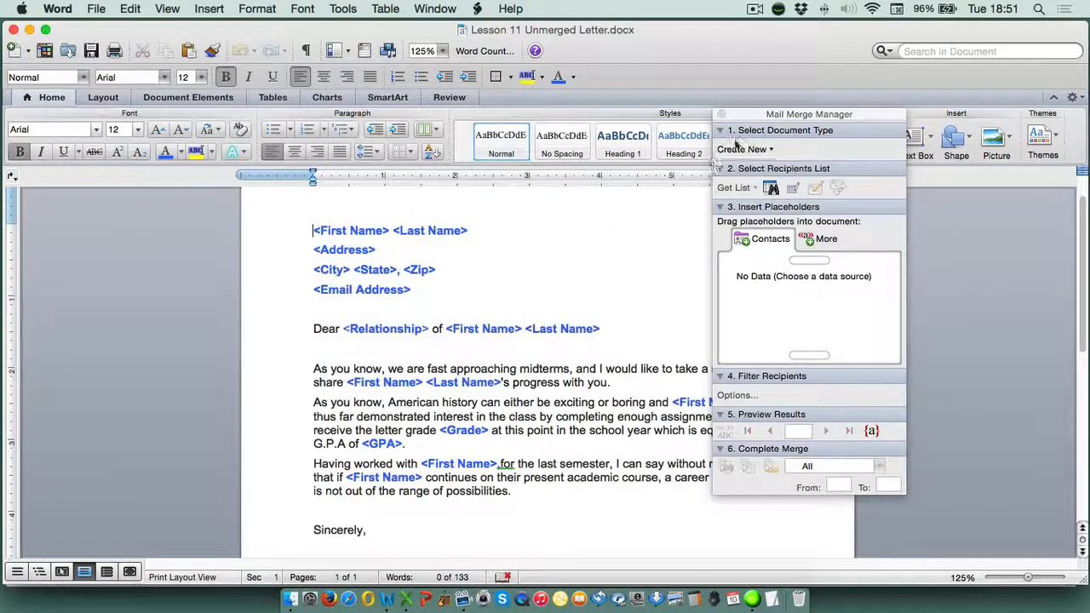
drag(772, 120, 789, 120)
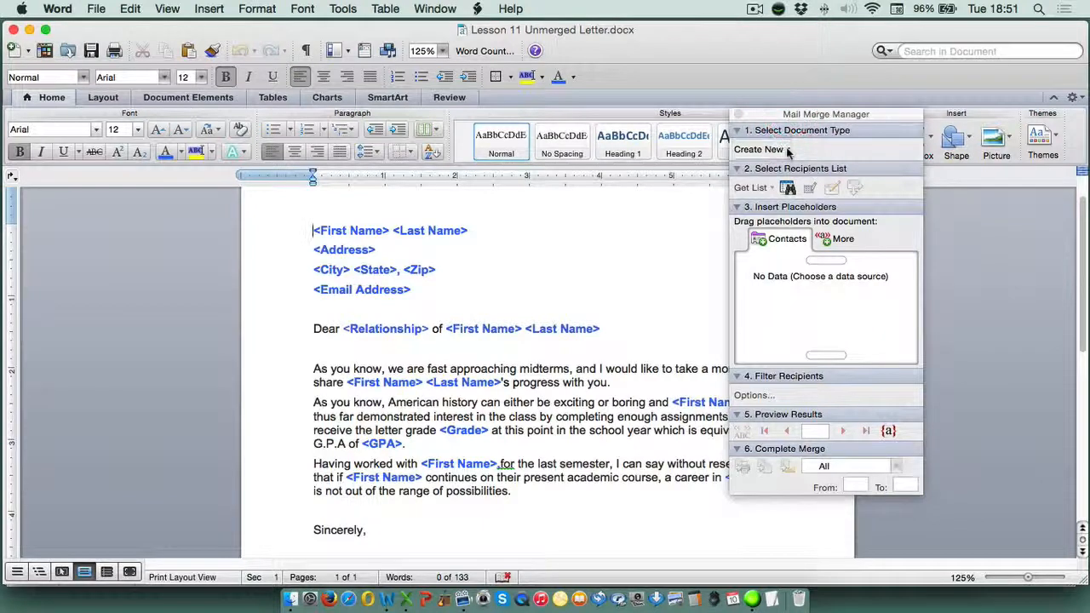
click(772, 149)
click(779, 173)
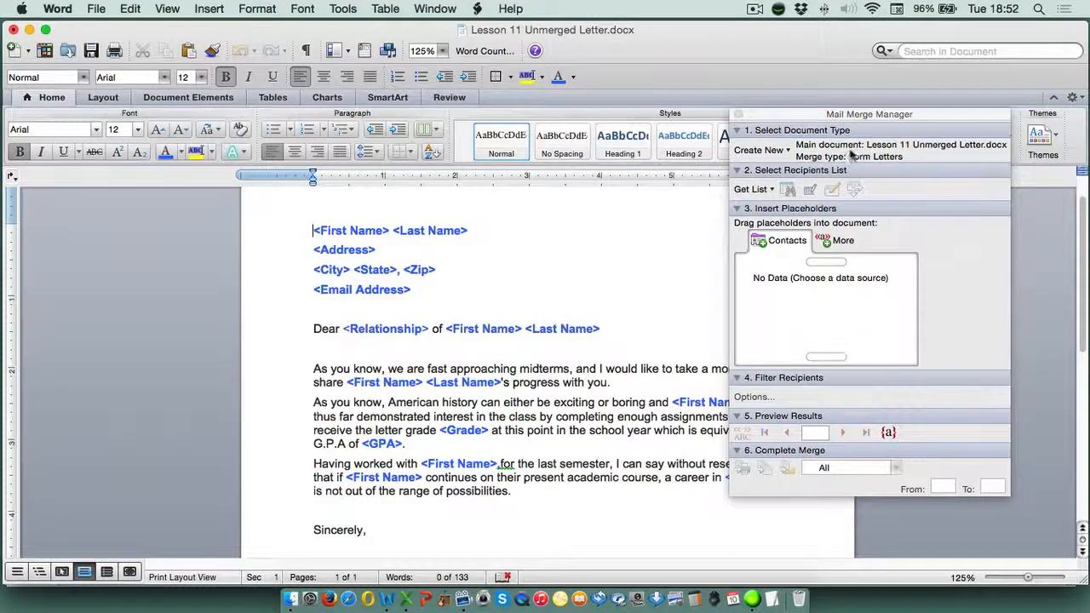
- Connect Lesson 11 Data as the recipients list, using the entire Data worksheet and accepting the Excel text converter
click(772, 190)
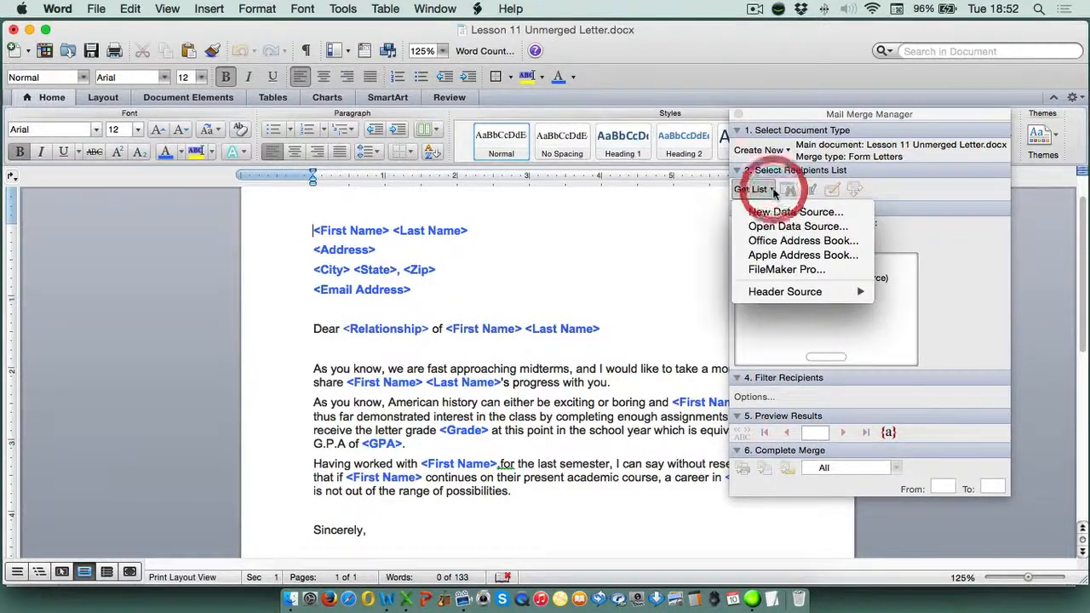
click(777, 226)
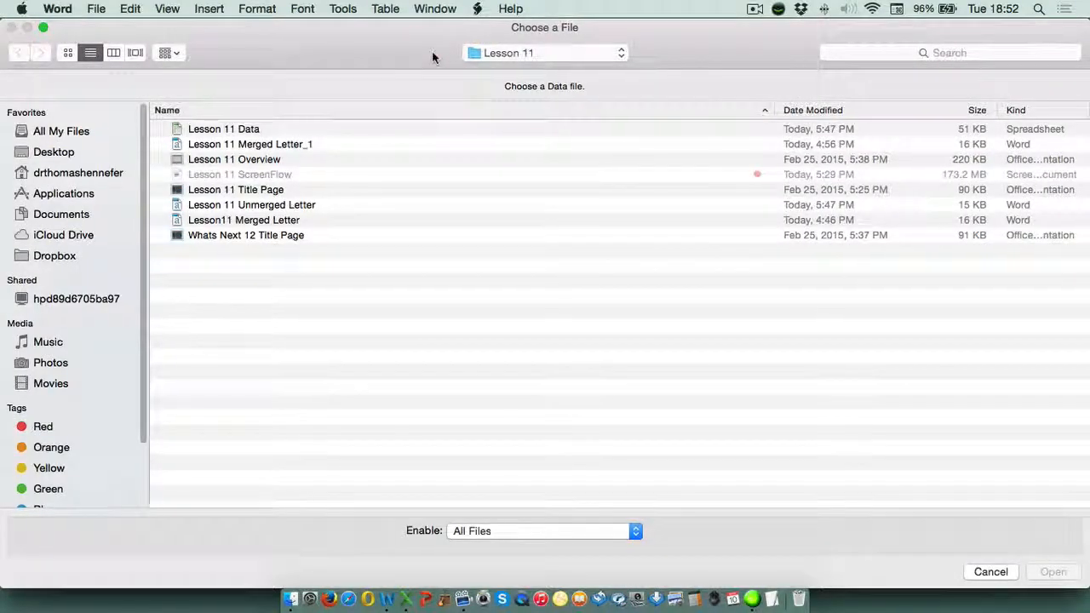
drag(439, 53, 441, 53)
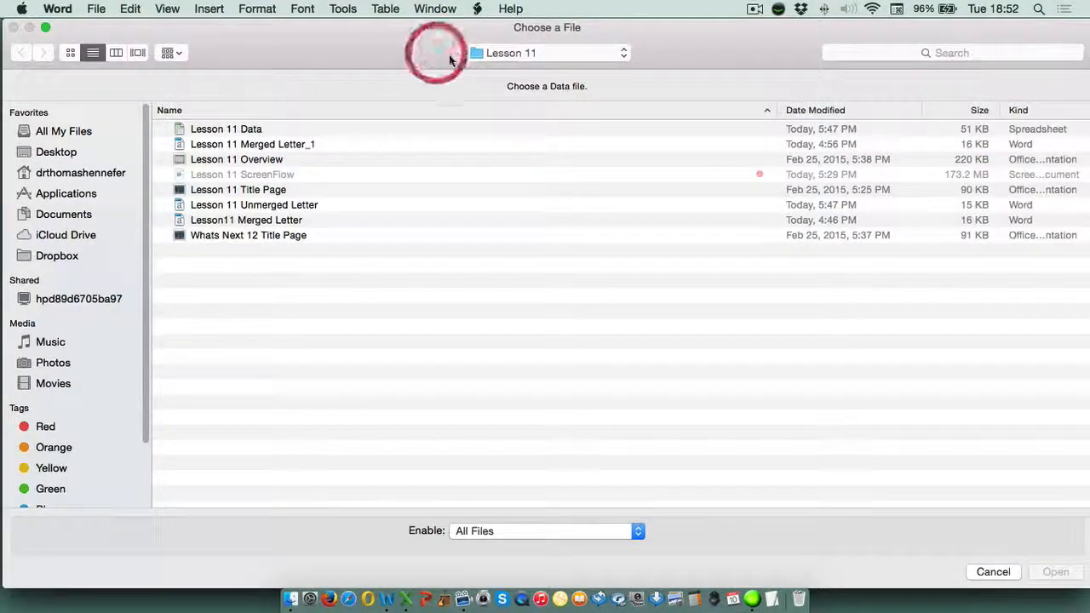
double_click(251, 130)
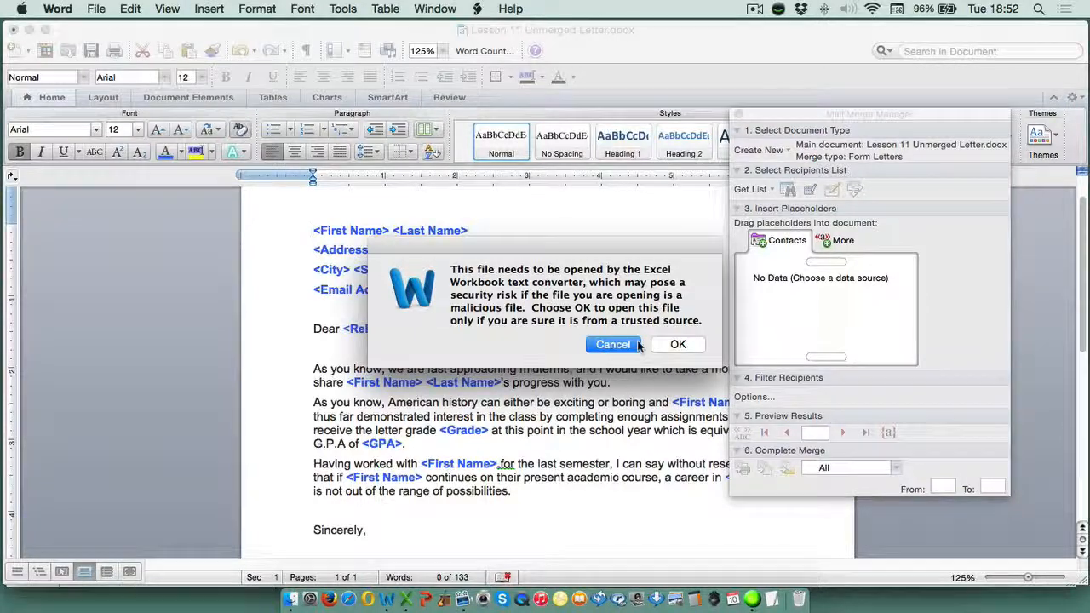
click(678, 345)
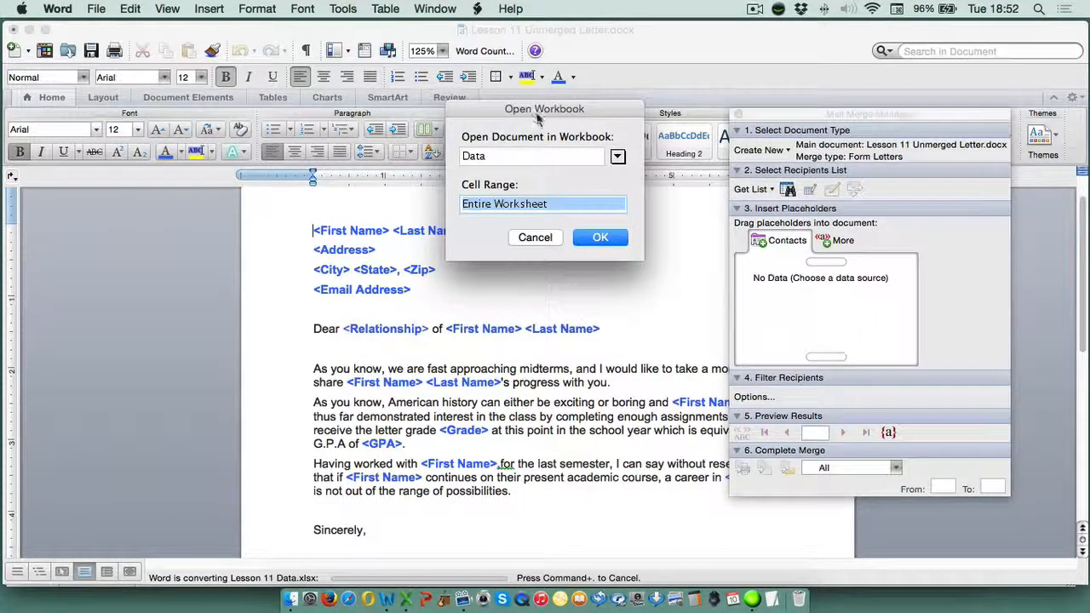
drag(538, 111, 552, 146)
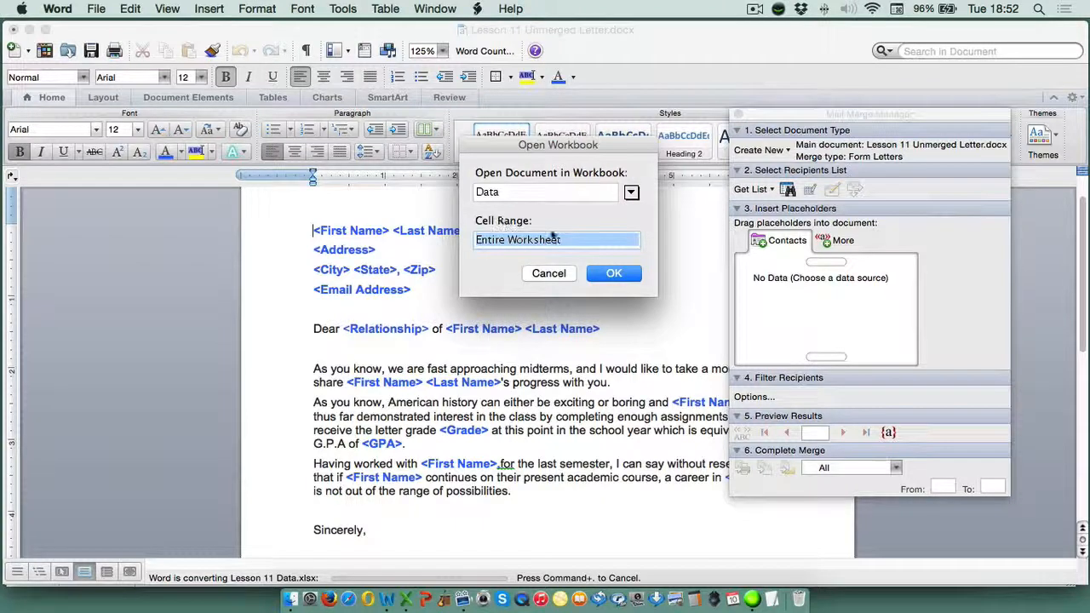
click(615, 274)
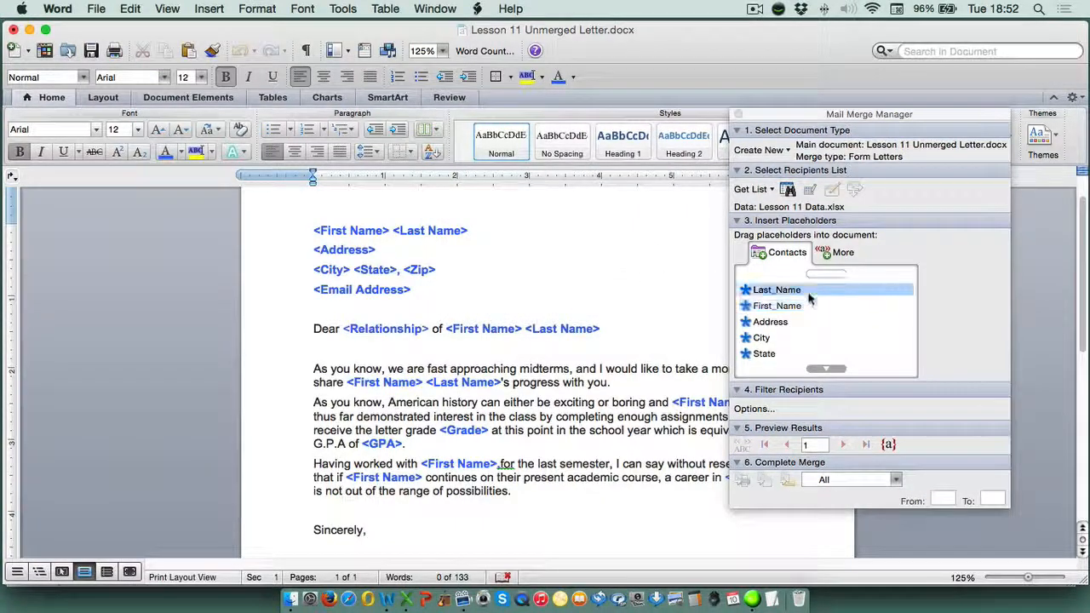
- Examine the full list of available merge placeholders from Last_Name through Career
click(826, 368)
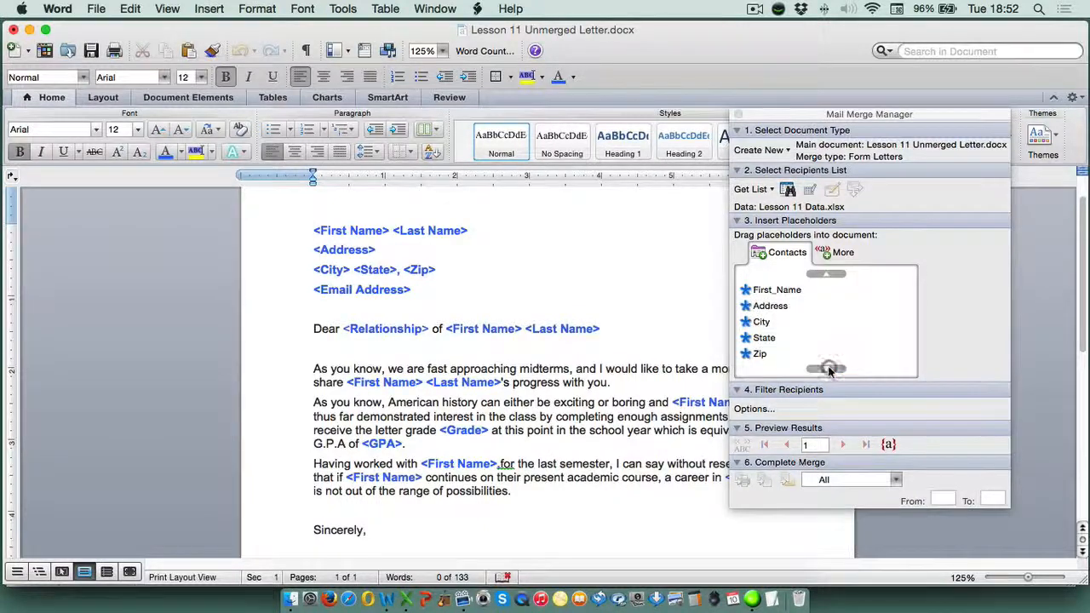
click(828, 370)
click(828, 370)
click(828, 370)
click(828, 370)
click(829, 371)
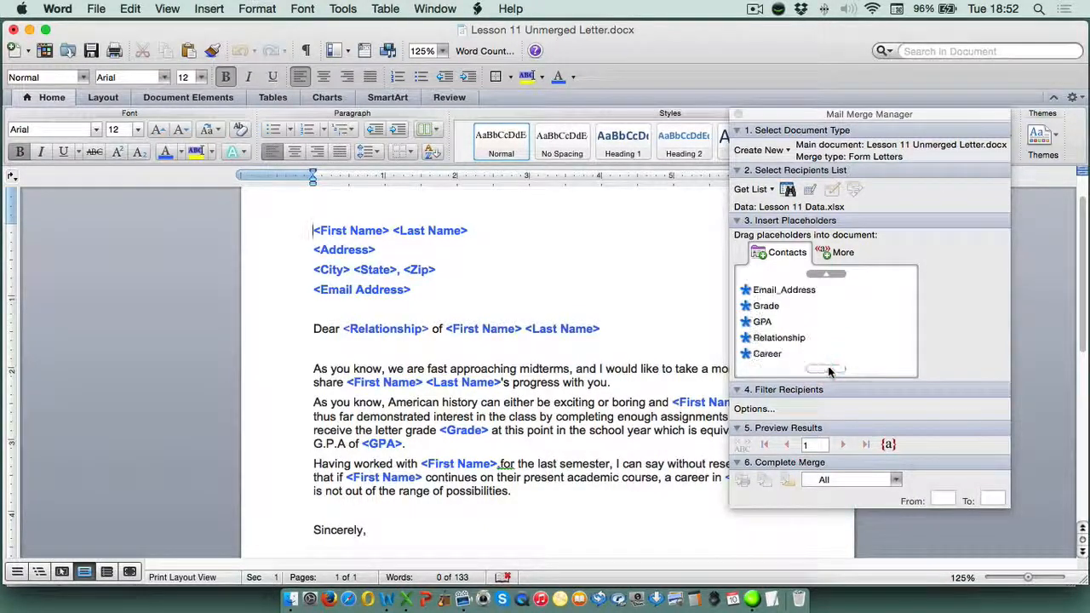
click(826, 274)
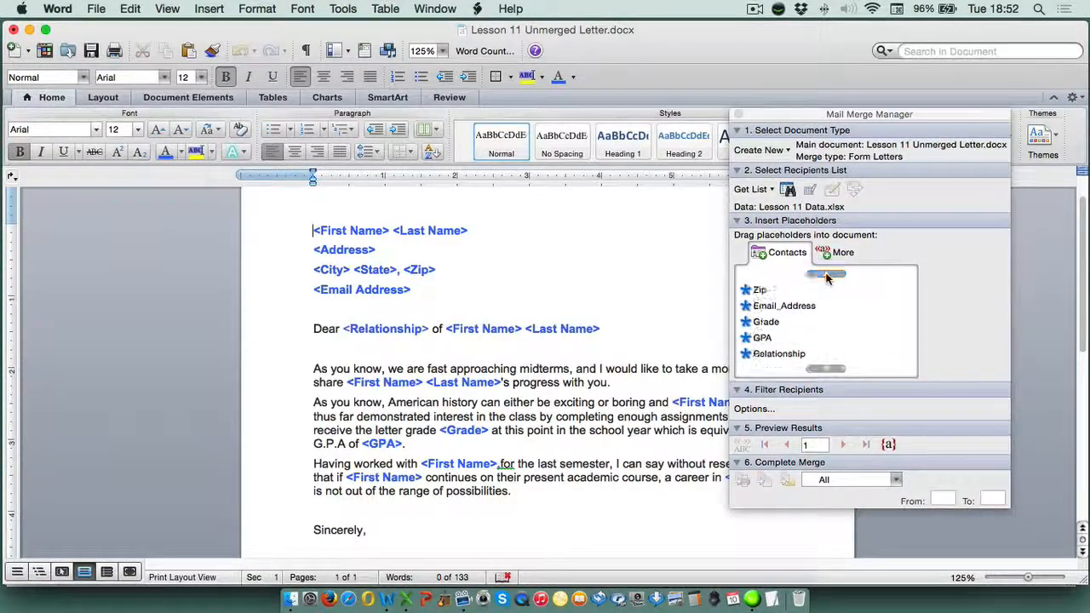
click(827, 274)
click(826, 275)
click(826, 275)
click(826, 274)
click(826, 275)
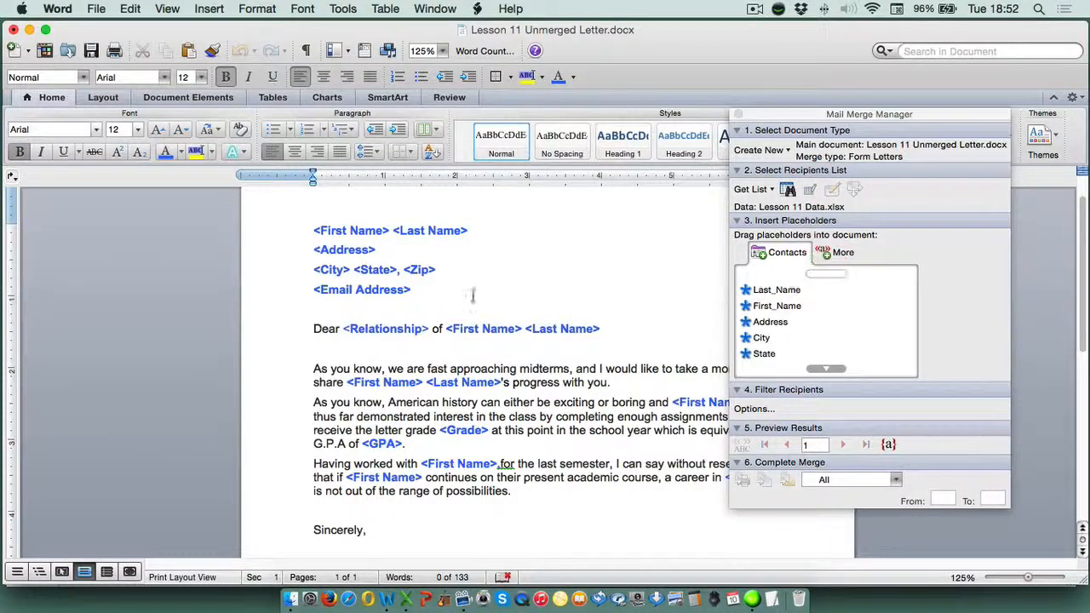
- Replace the typed address block with the First_Name and Last_Name merge fields on one line, followed by a new line
drag(431, 290, 312, 231)
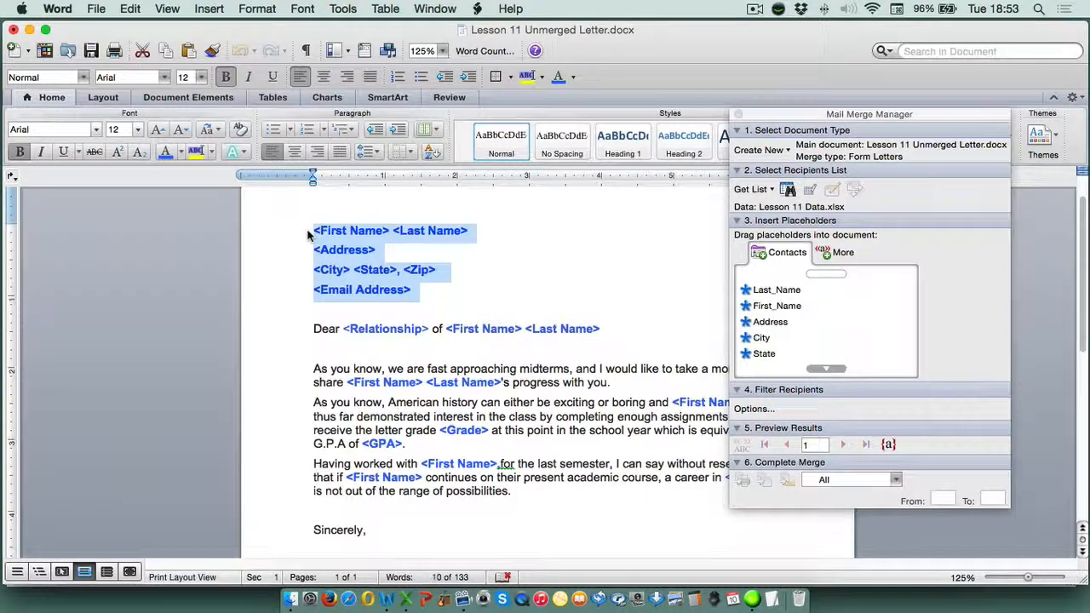
key(BackSpace)
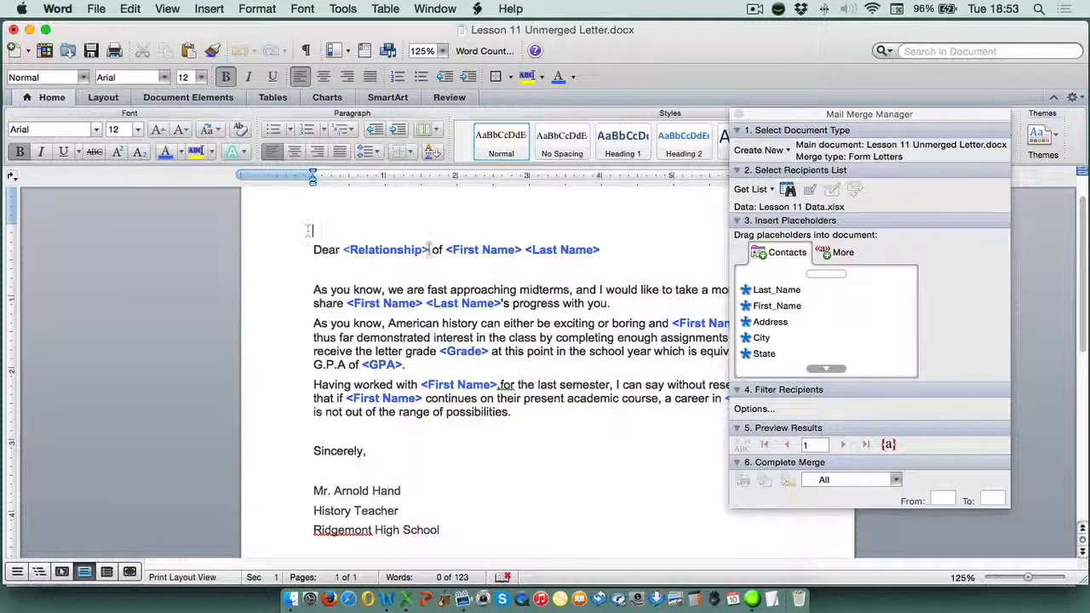
click(756, 291)
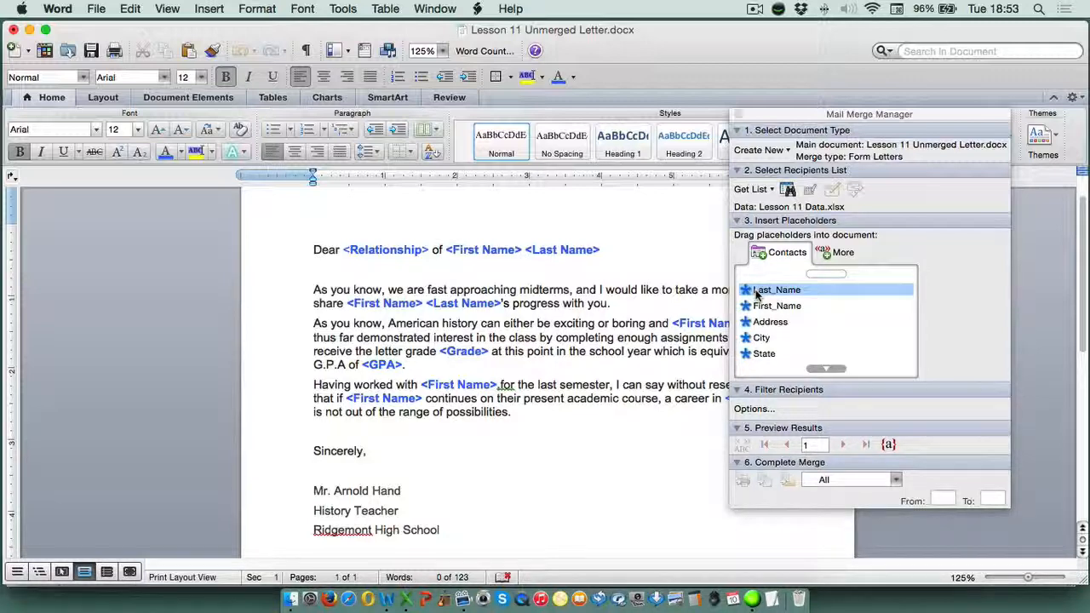
drag(758, 307, 337, 227)
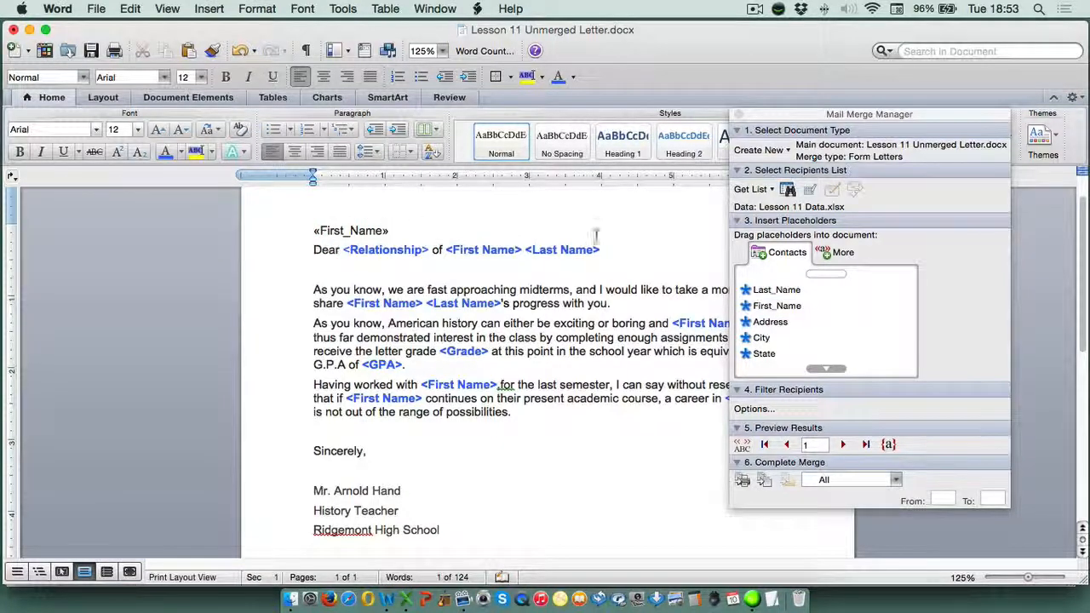
drag(776, 290, 521, 228)
key(Return)
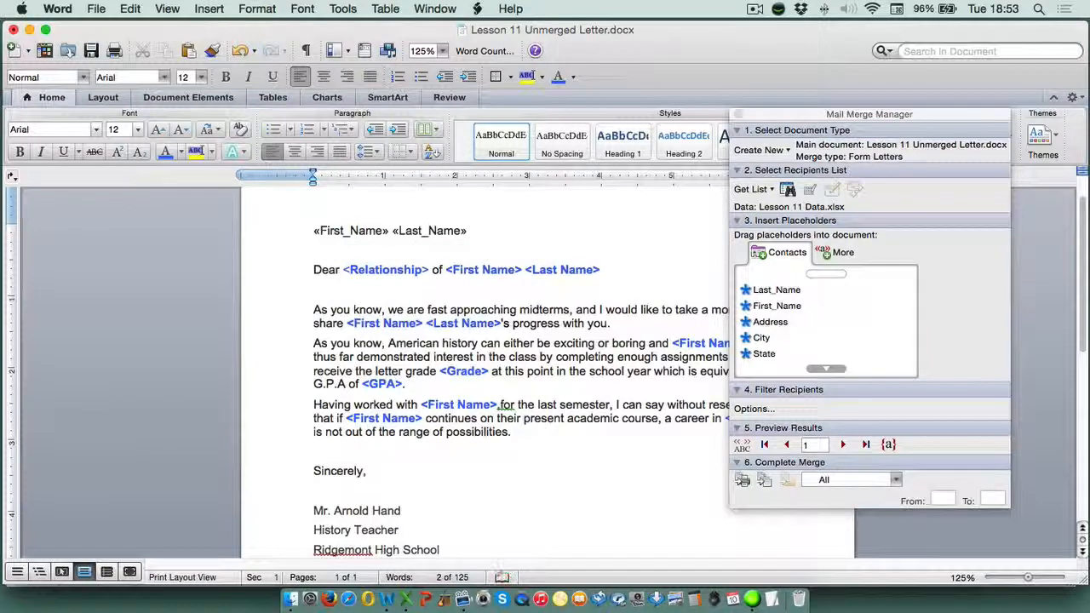
- Add the Address field on the second line and the City, State and Zip fields together on the third line
drag(771, 322, 402, 247)
key(Return)
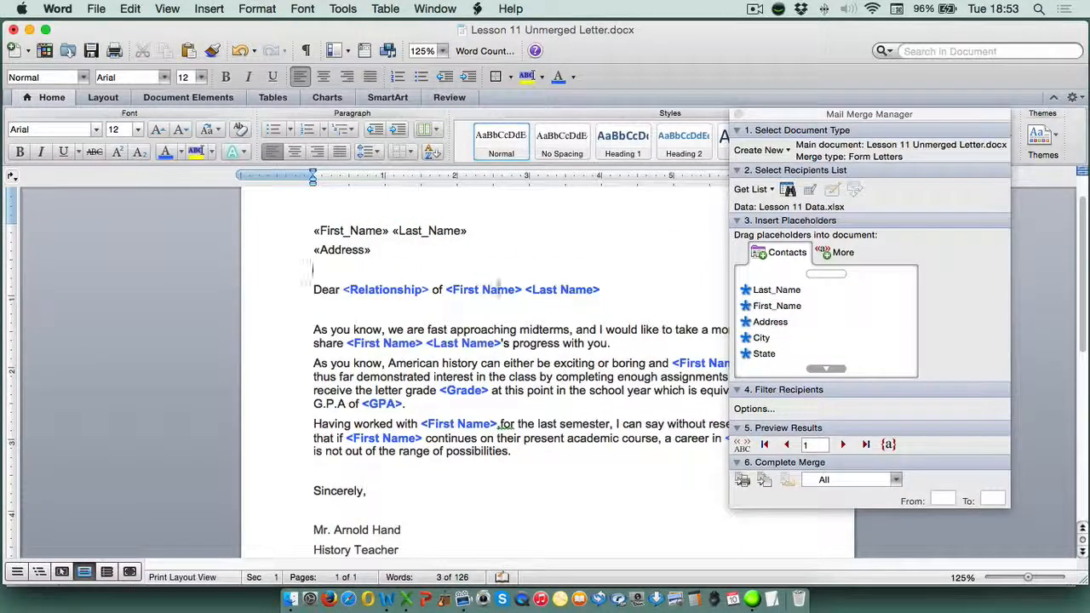
drag(761, 339, 346, 271)
drag(764, 353, 460, 272)
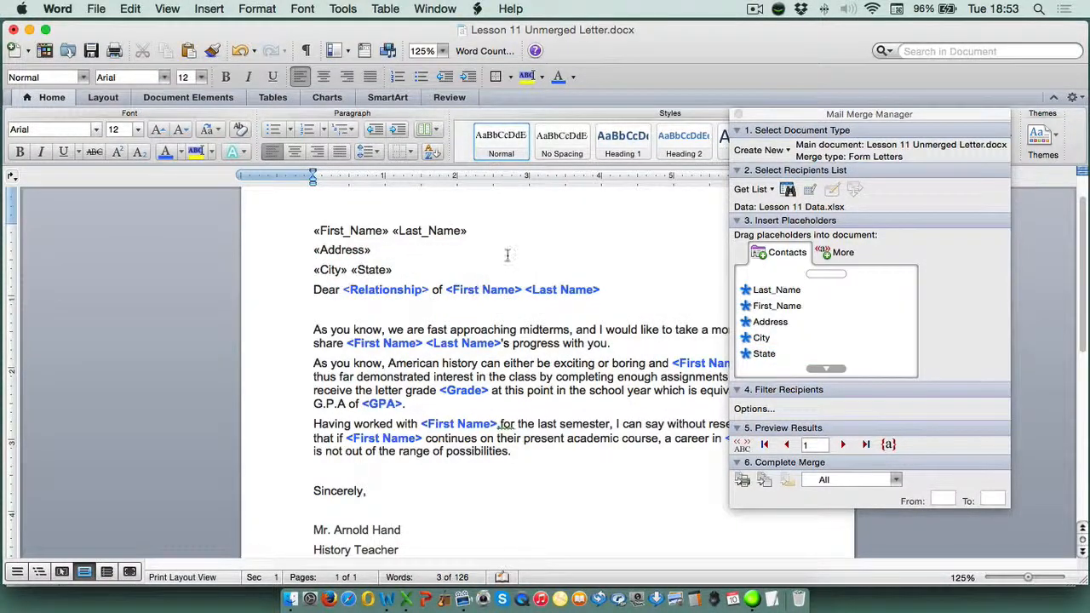
click(824, 368)
drag(759, 354, 515, 277)
key(Return)
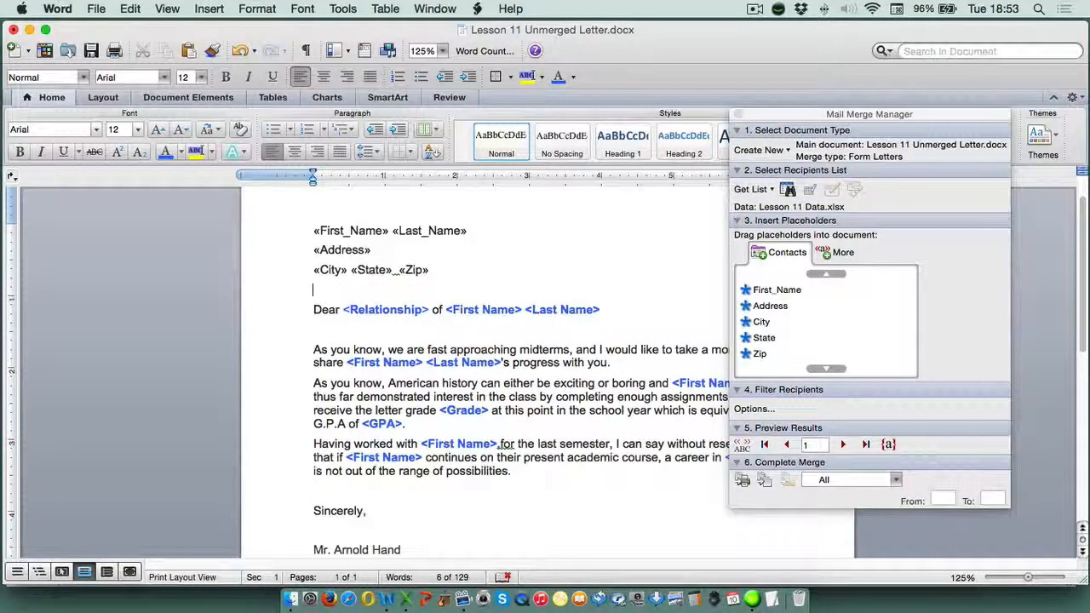
- Add the Email_Address field below the city line and insert a blank line before the salutation
click(822, 368)
drag(788, 353, 405, 290)
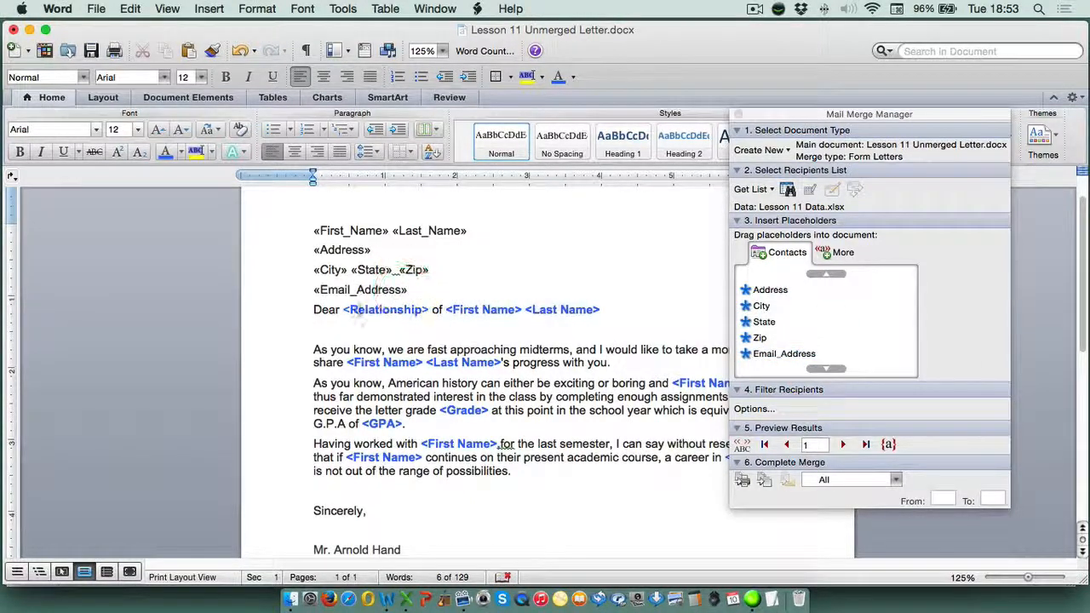
click(315, 309)
key(Return)
- Format all merge fields in the address block as bold blue text
drag(413, 290, 313, 230)
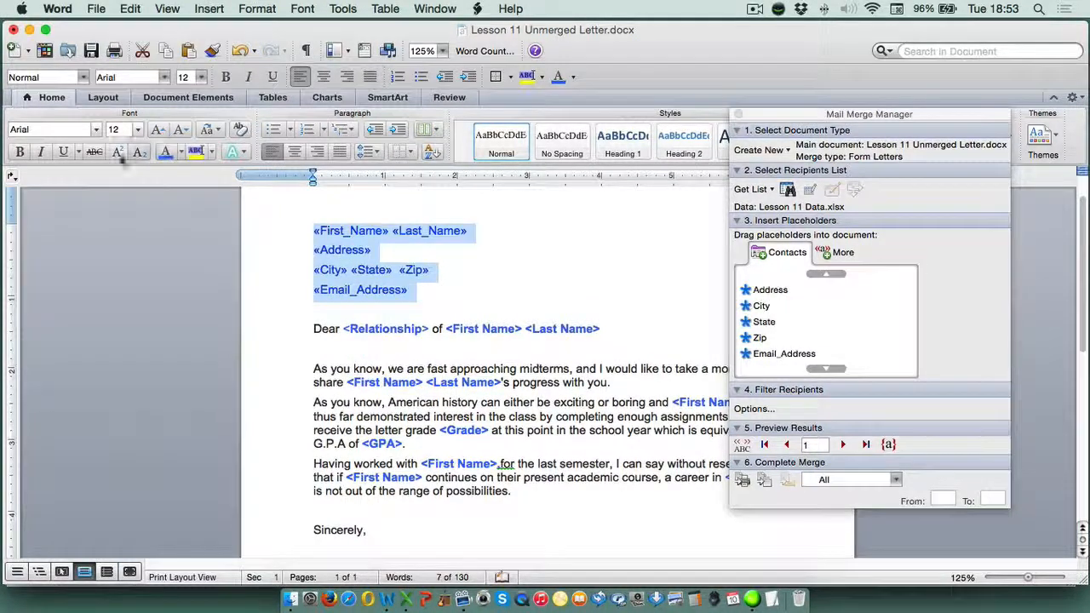
click(20, 152)
click(515, 269)
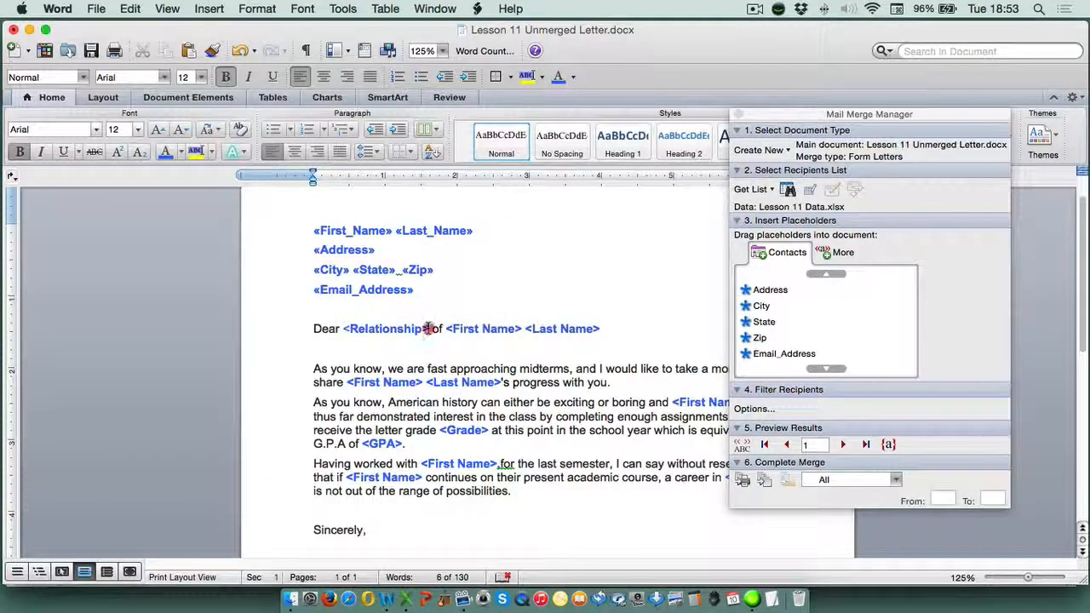
- Replace the typed <Relationship> placeholder in the salutation with the Relationship merge field
drag(429, 329, 345, 329)
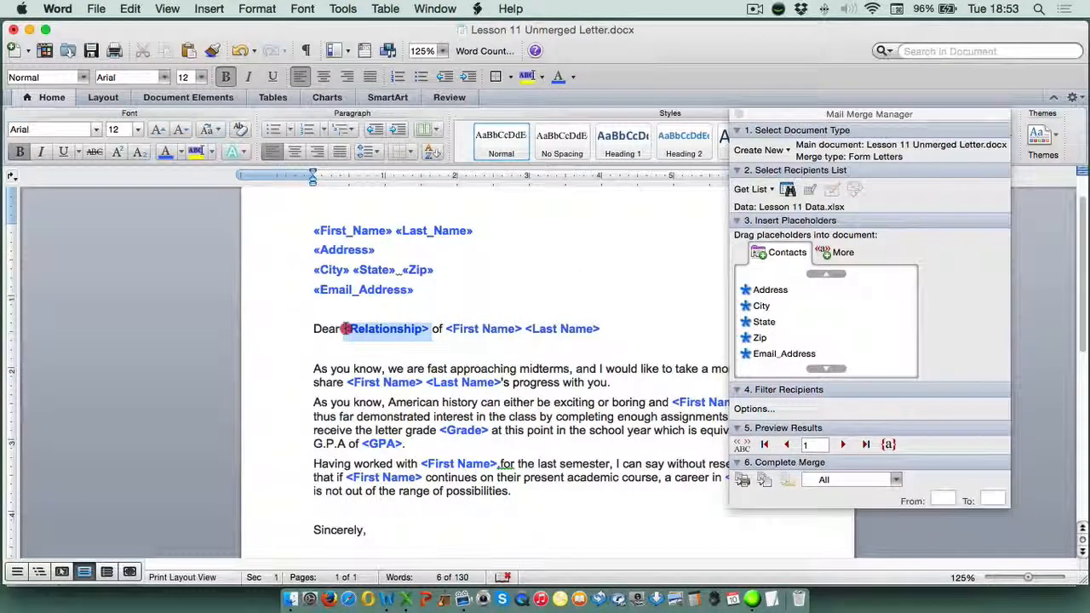
key(BackSpace)
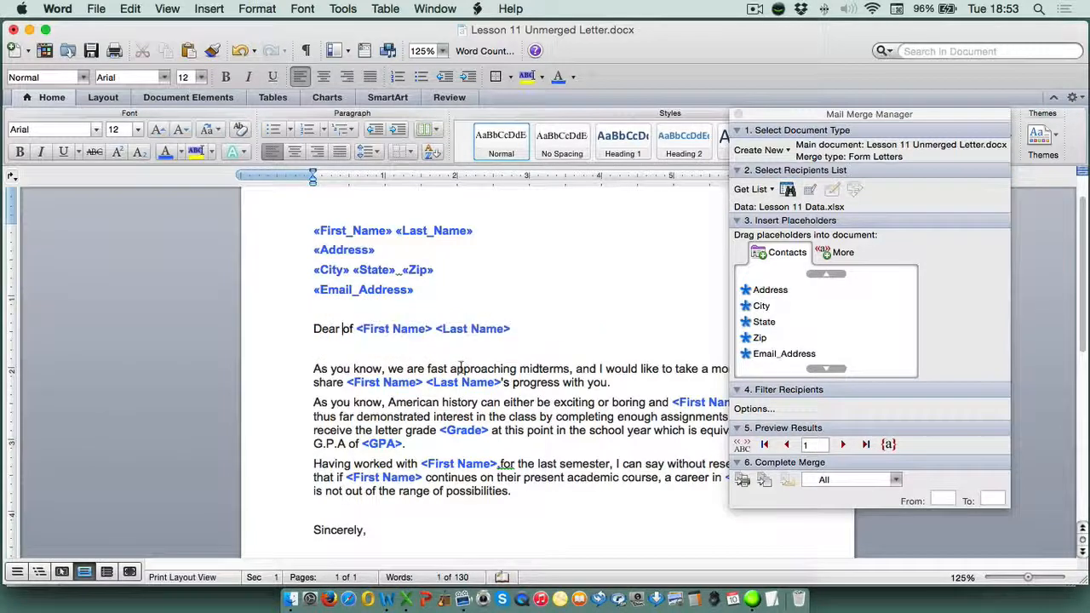
click(828, 370)
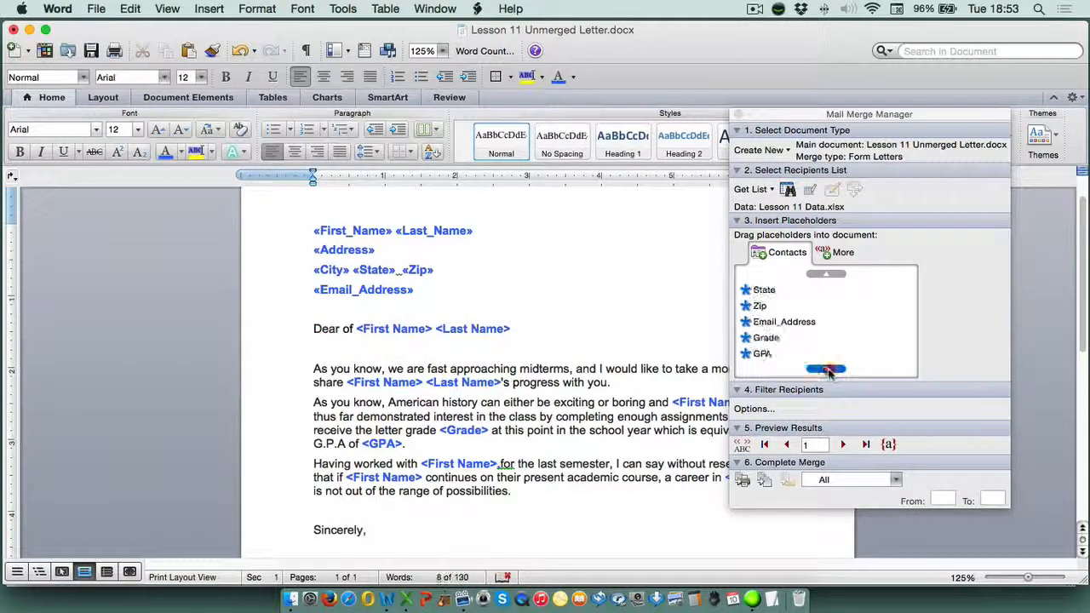
drag(785, 339, 343, 333)
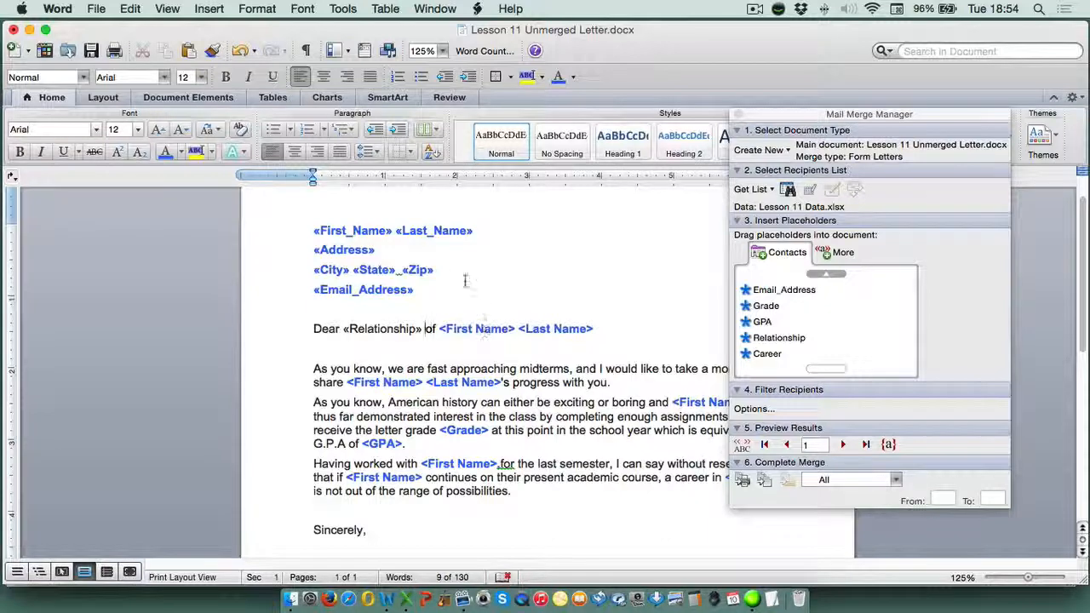
- Copy the address block's First_Name and Last_Name fields over the salutation's typed name placeholders, and move the Mail Merge Manager clear of the letter text
drag(475, 231, 313, 230)
key(super+c)
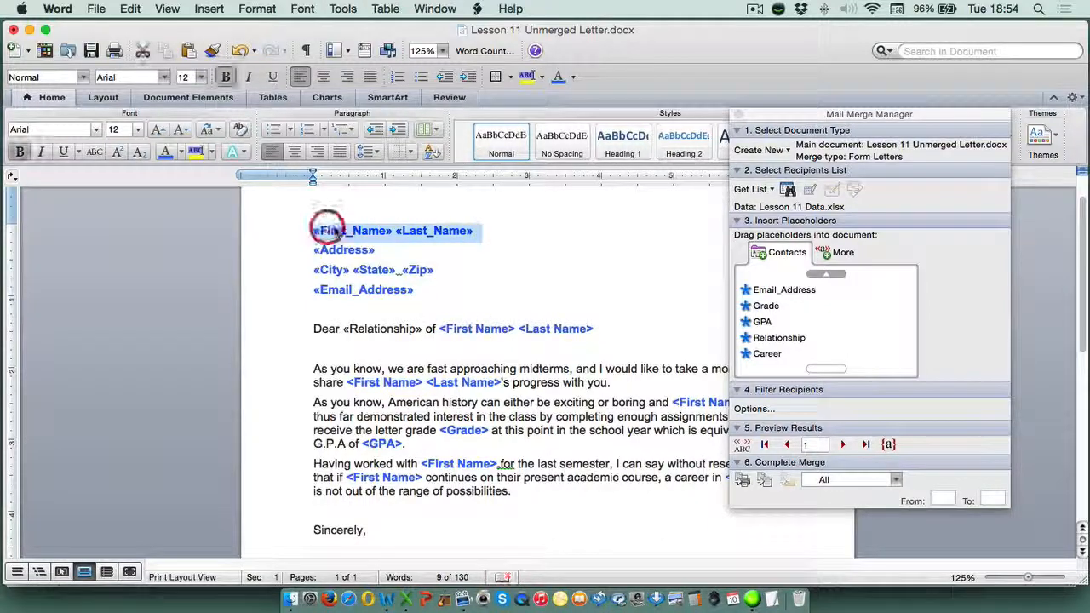
drag(600, 331, 439, 325)
key(super+v)
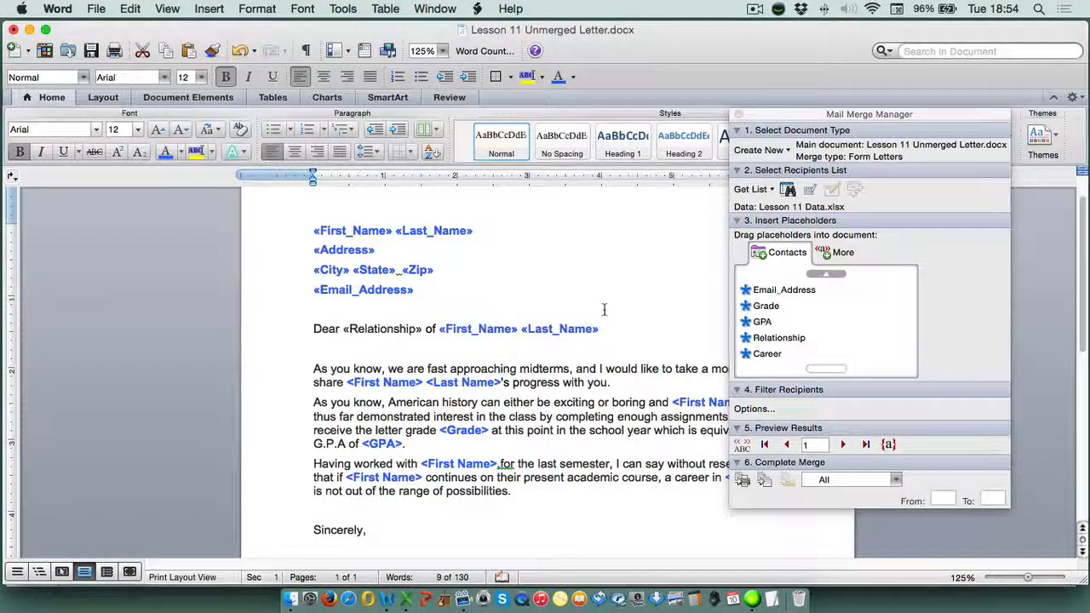
scroll(615, 309, down, 1)
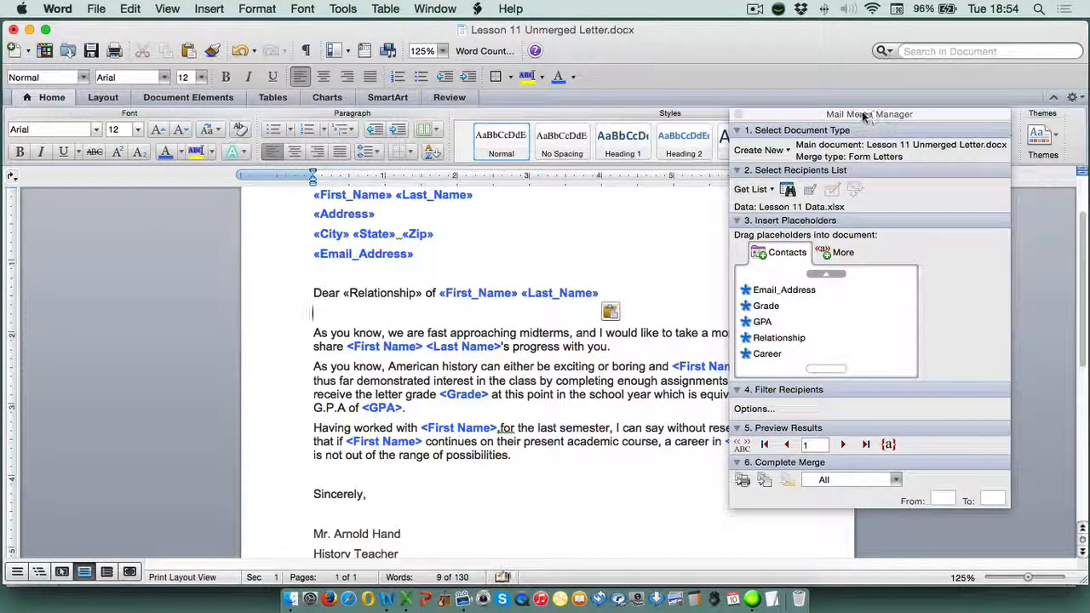
drag(864, 117, 957, 128)
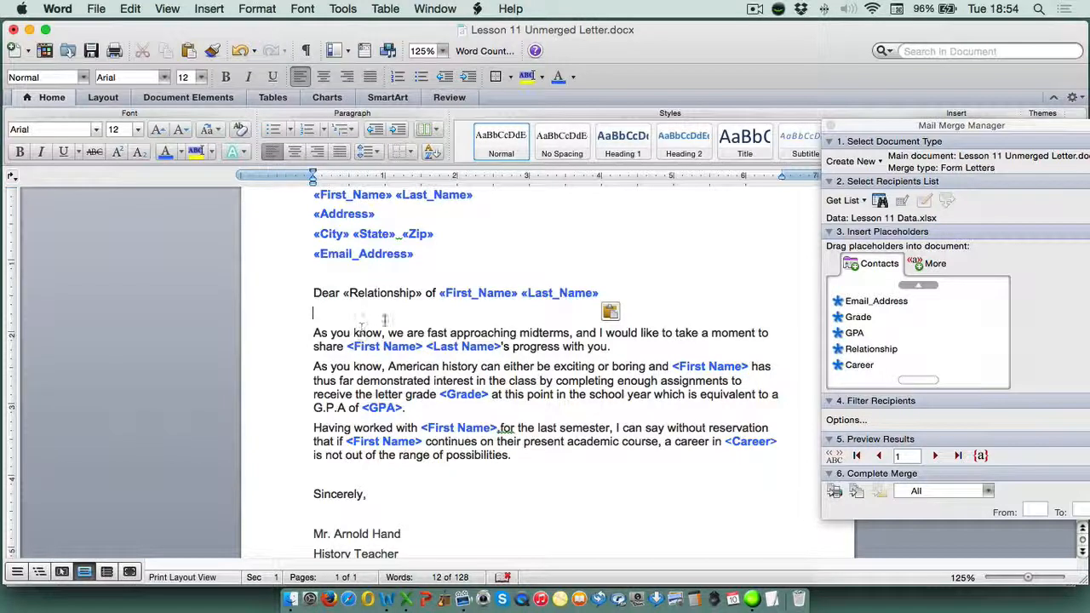
- Paste the copied First_Name and Last_Name fields over the typed name placeholders in the first body paragraph
drag(348, 347, 504, 347)
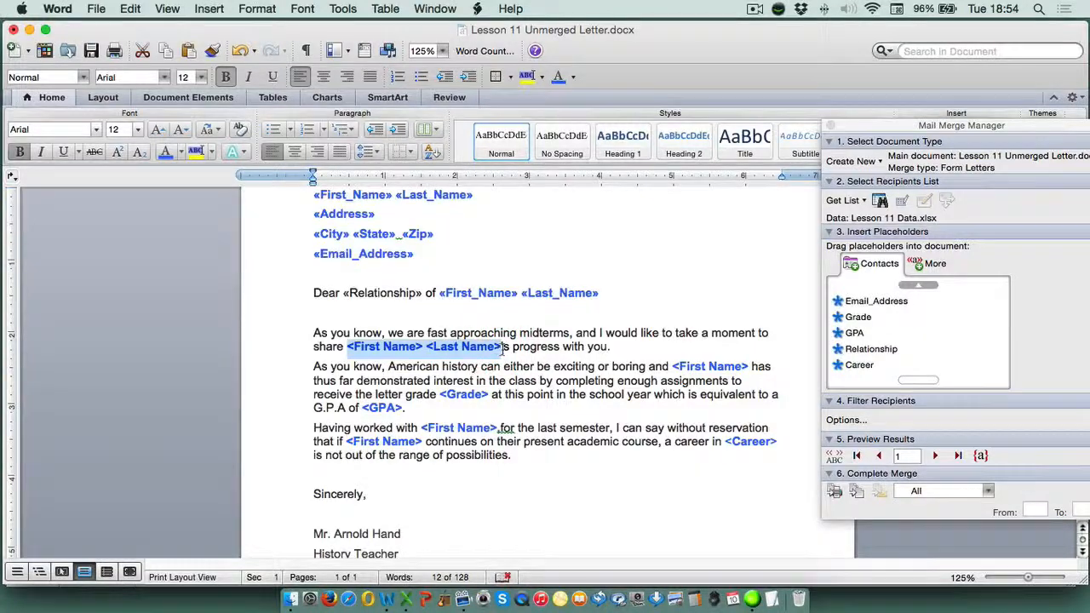
key(super+v)
key(BackSpace)
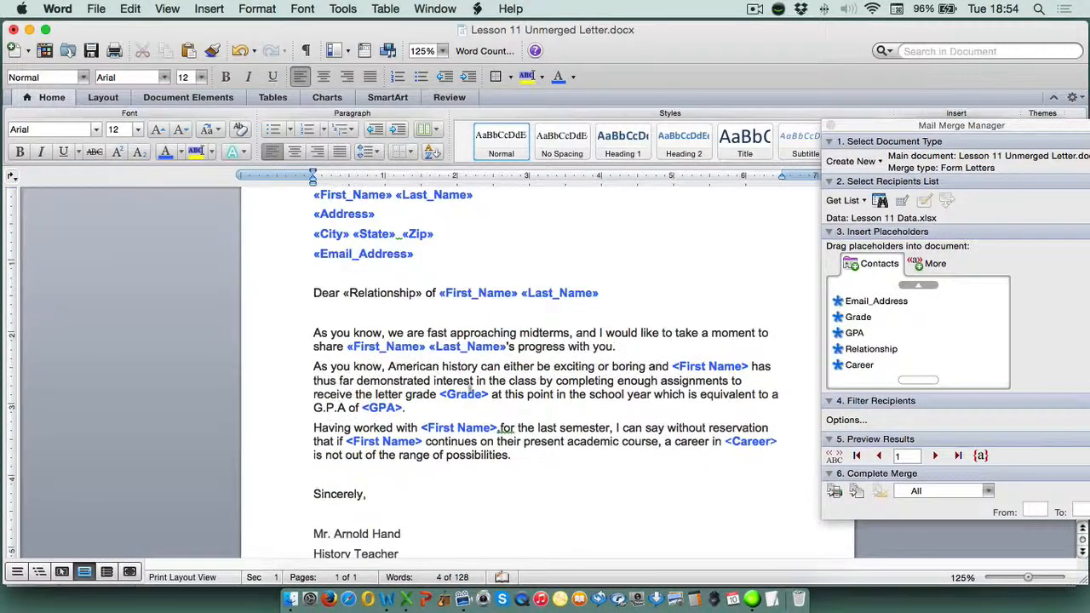
- Copy the first paragraph's First_Name field over the typed <First Name> placeholders in the second and third body paragraphs
scroll(548, 310, down, 2)
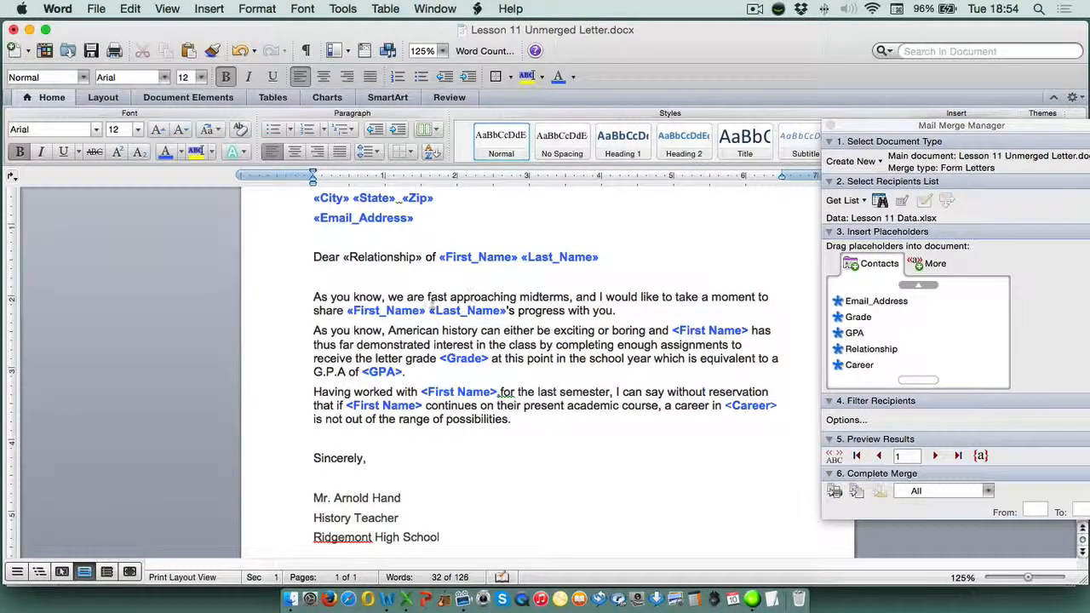
drag(427, 312, 347, 311)
key(super+c)
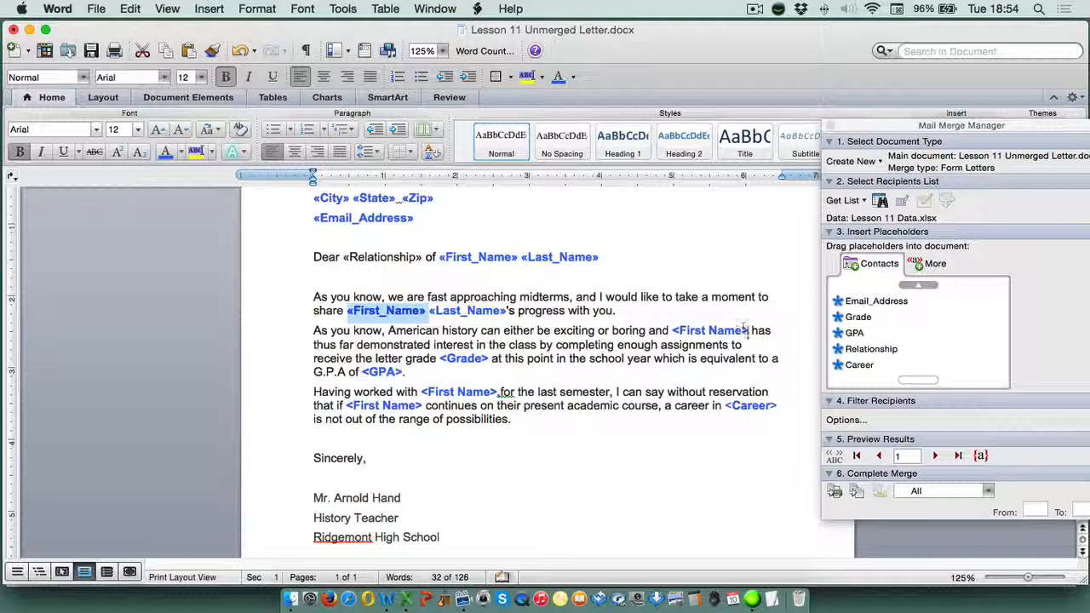
drag(747, 330, 673, 331)
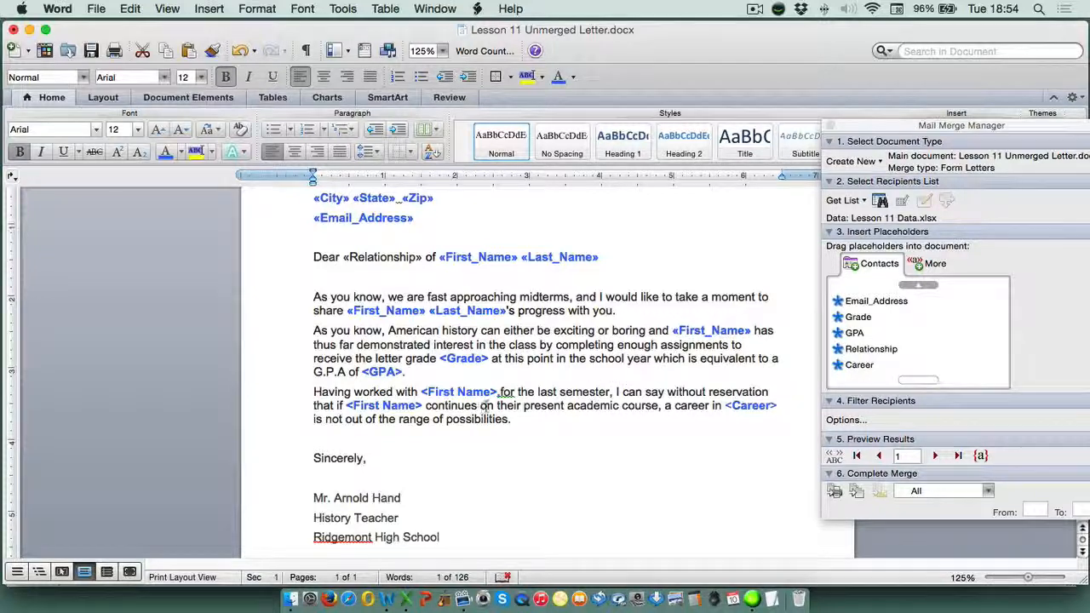
drag(500, 391, 422, 390)
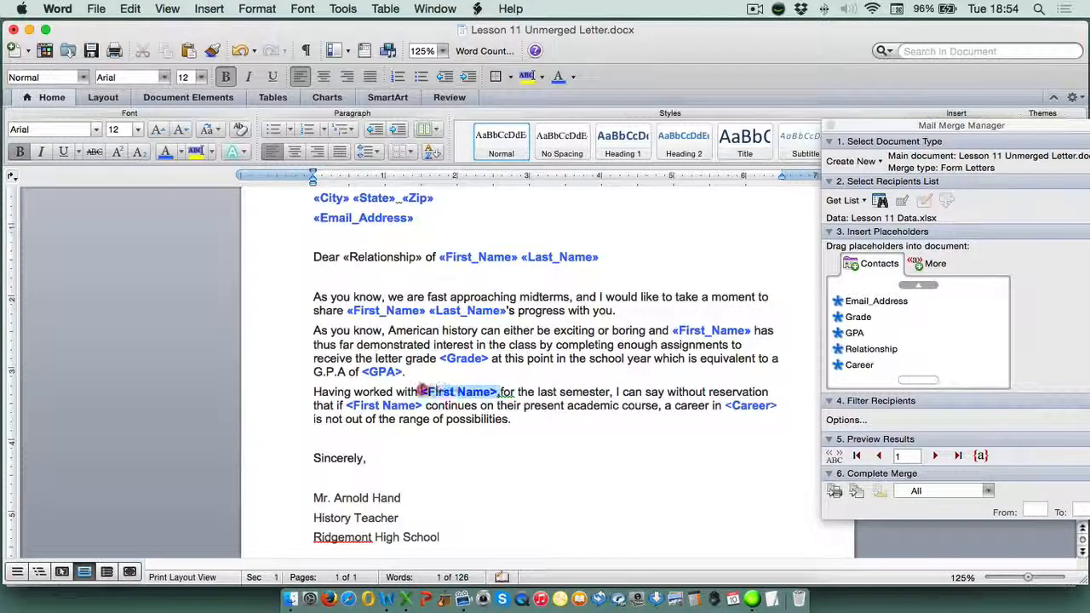
key(super+v)
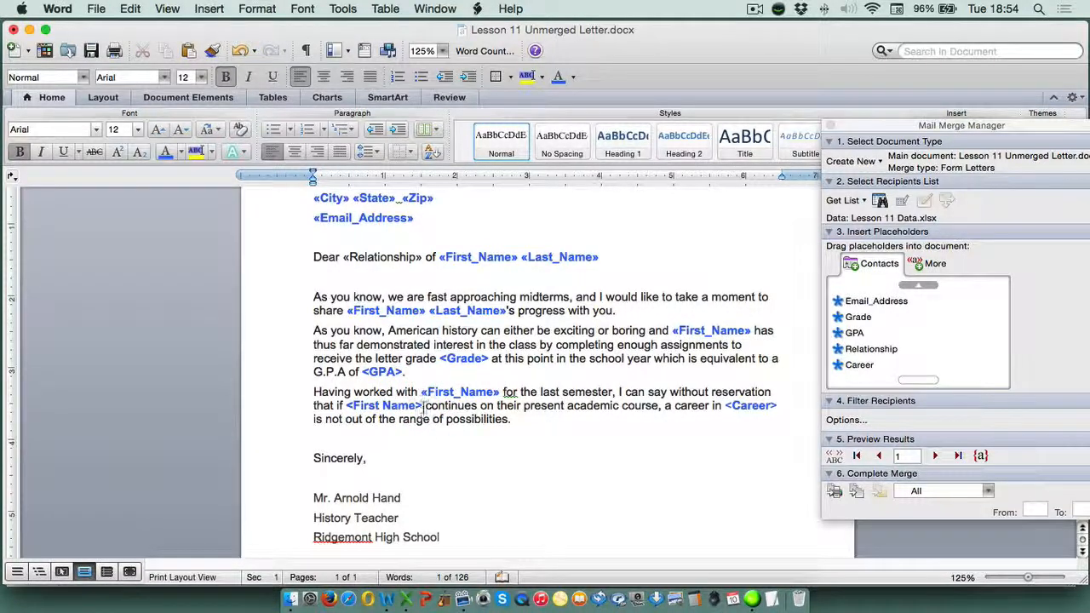
drag(423, 407, 346, 406)
key(super+v)
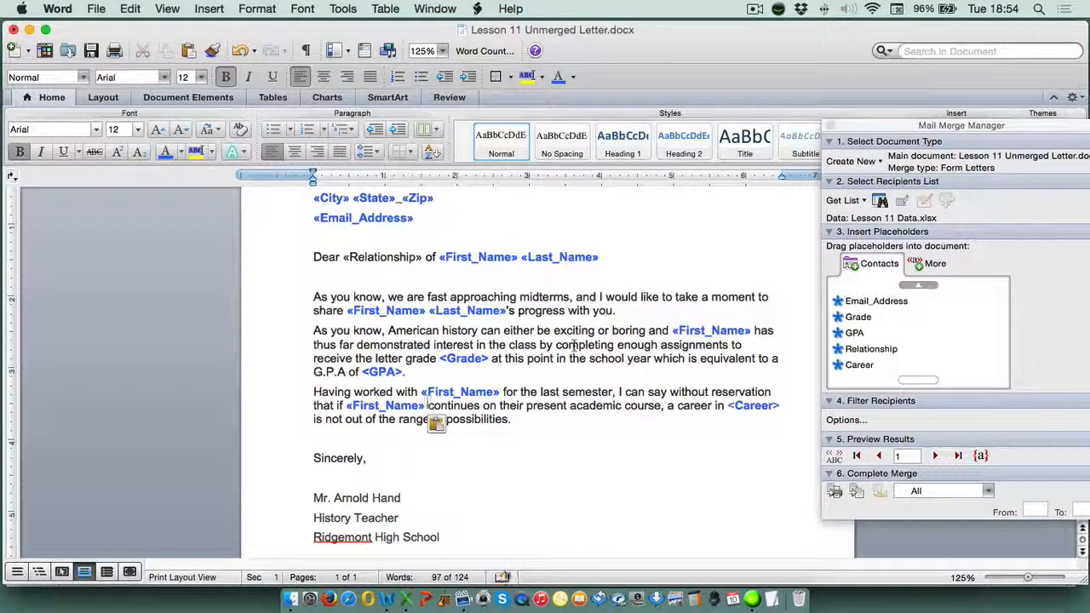
click(574, 311)
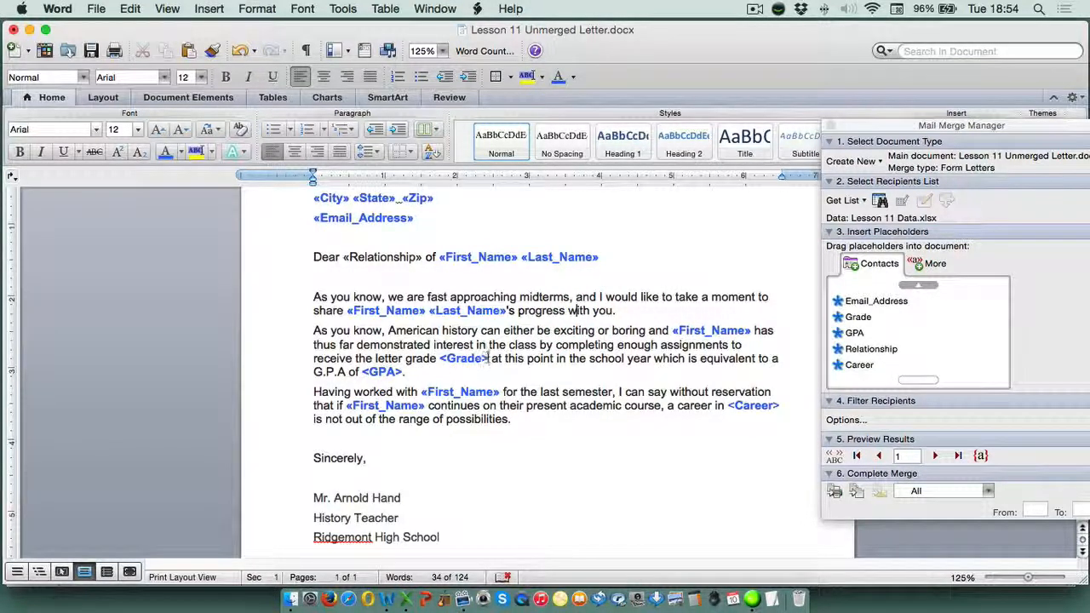
- Replace the typed <Grade> placeholder in the second body paragraph with the Grade merge field
drag(854, 317, 441, 360)
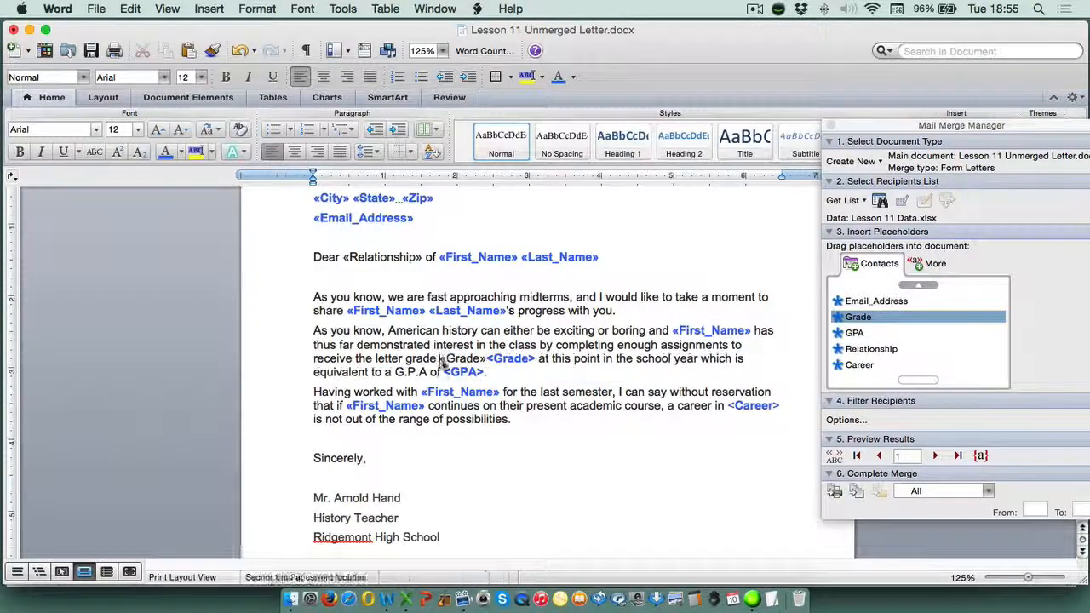
click(536, 359)
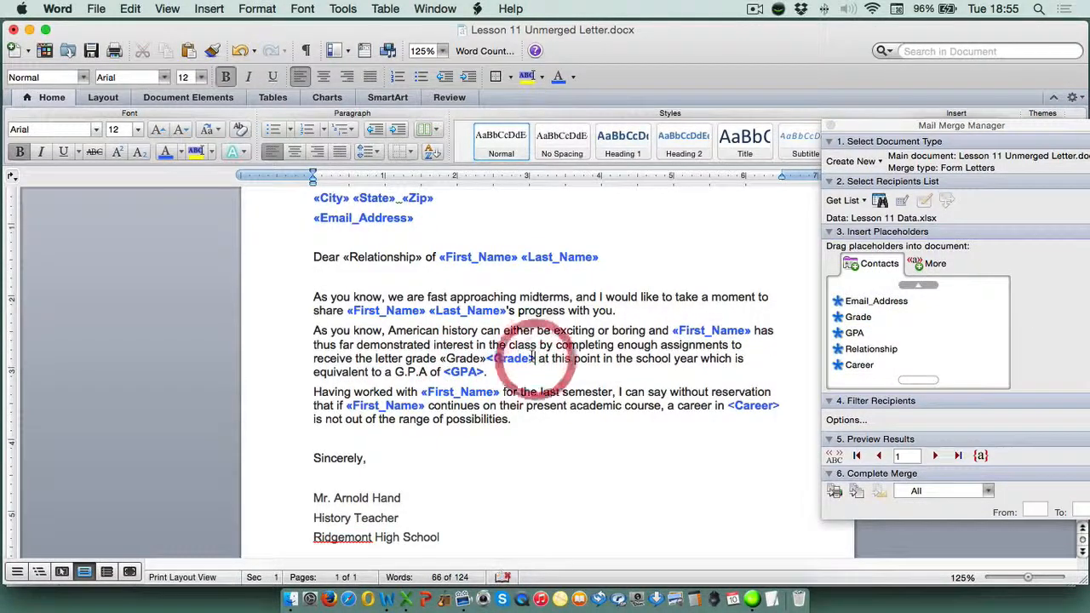
key(BackSpace)
key(BackSpace)
key(BackSpace)
key(BackSpace)
key(BackSpace)
key(BackSpace)
key(BackSpace)
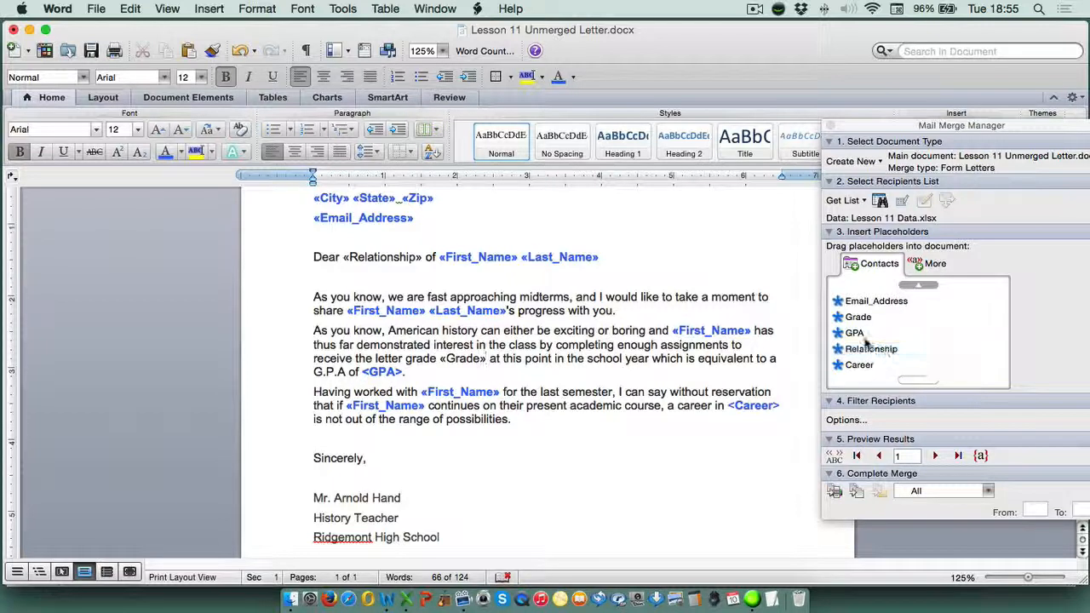
- Replace the typed <GPA> placeholder at the end of the second body paragraph with the GPA merge field
drag(854, 334, 398, 372)
click(440, 376)
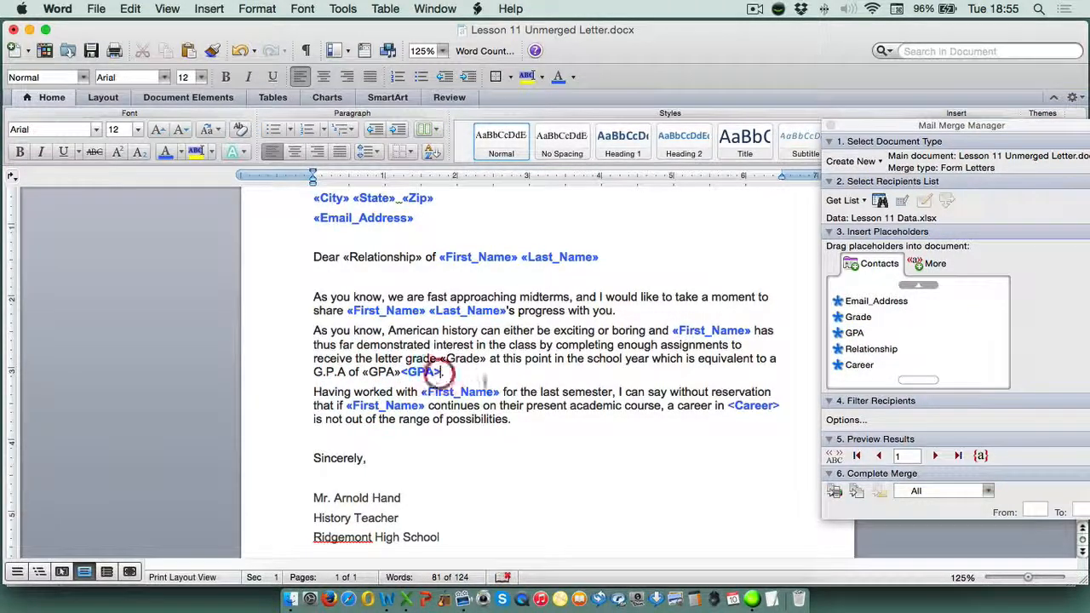
key(BackSpace)
key(BackSpace)
key(BackSpace)
key(BackSpace)
key(BackSpace)
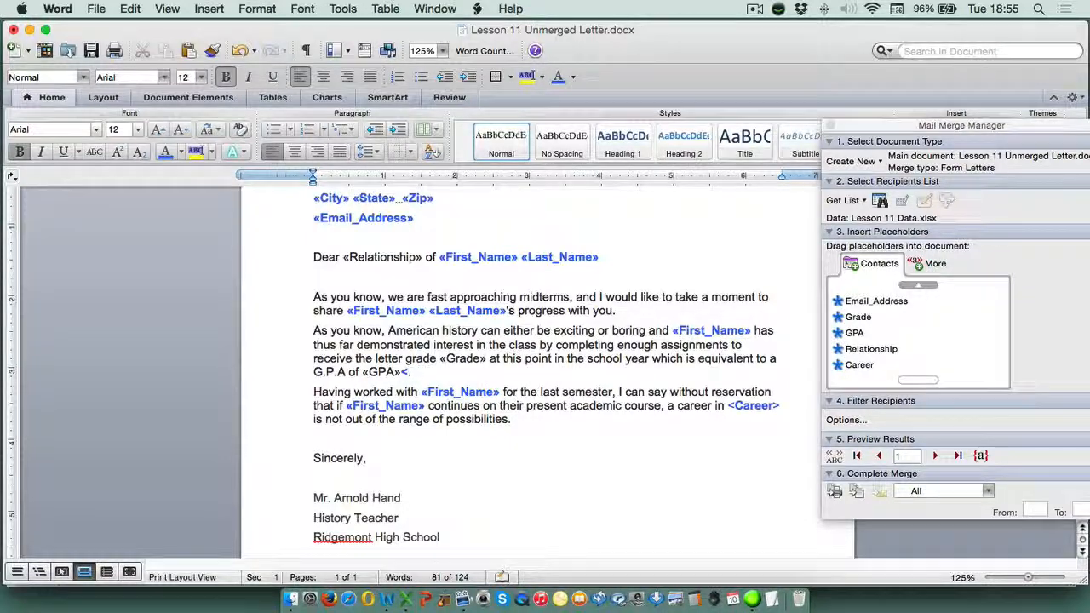
- Copy the bold blue formatting of the First_Name field onto the GPA and Grade fields with the Format Painter
click(417, 310)
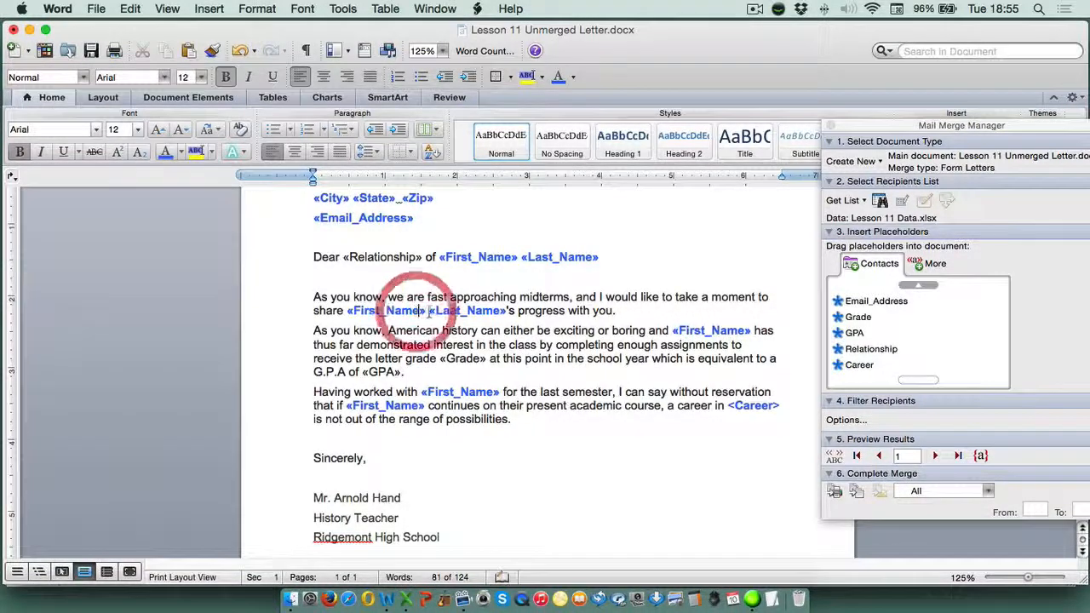
click(212, 53)
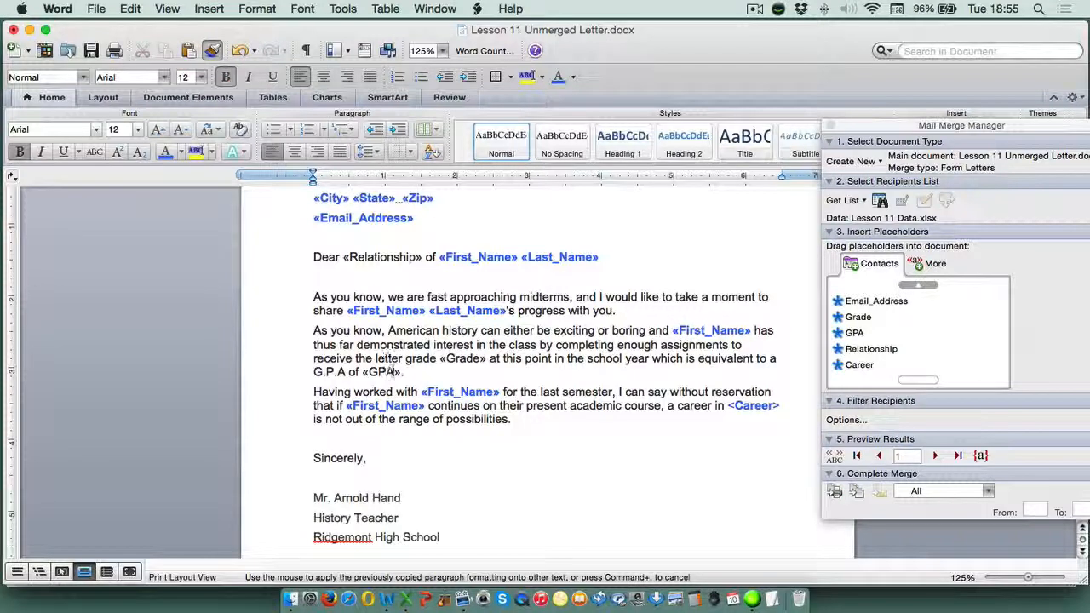
drag(398, 372, 363, 372)
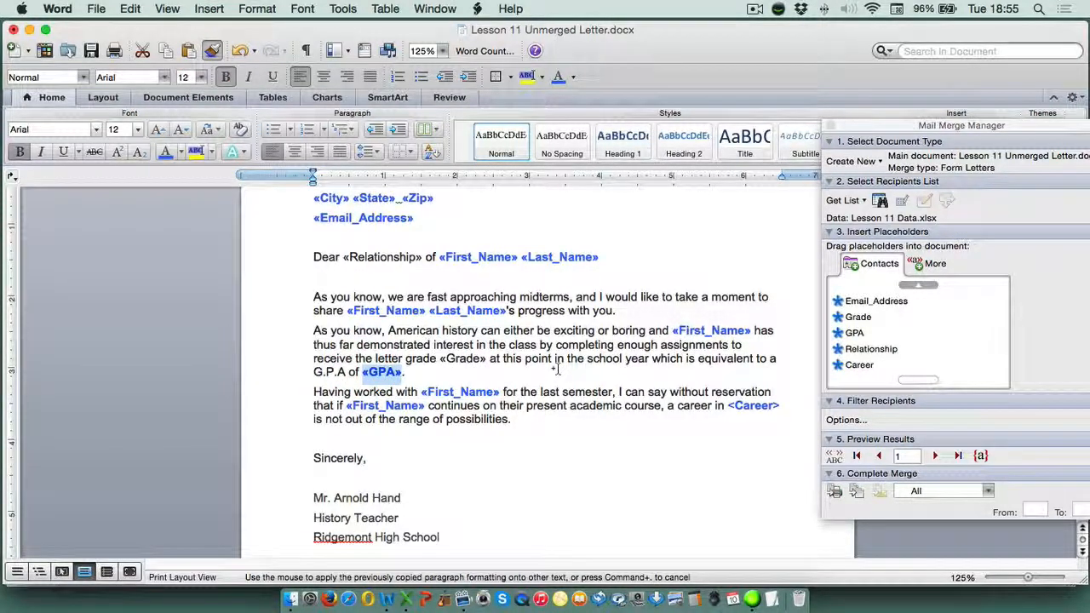
drag(487, 358, 440, 360)
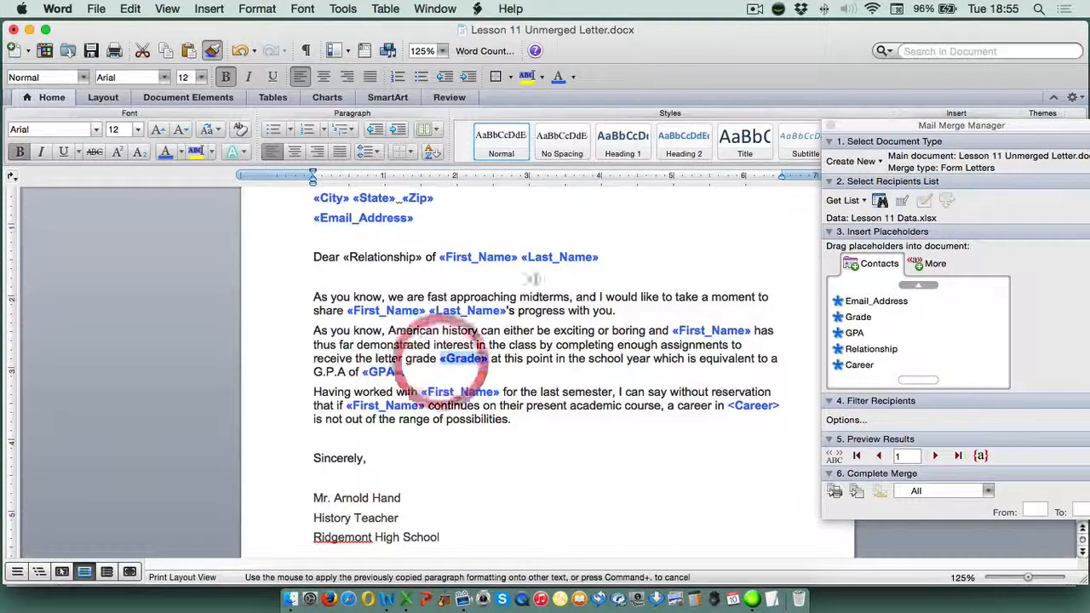
click(212, 51)
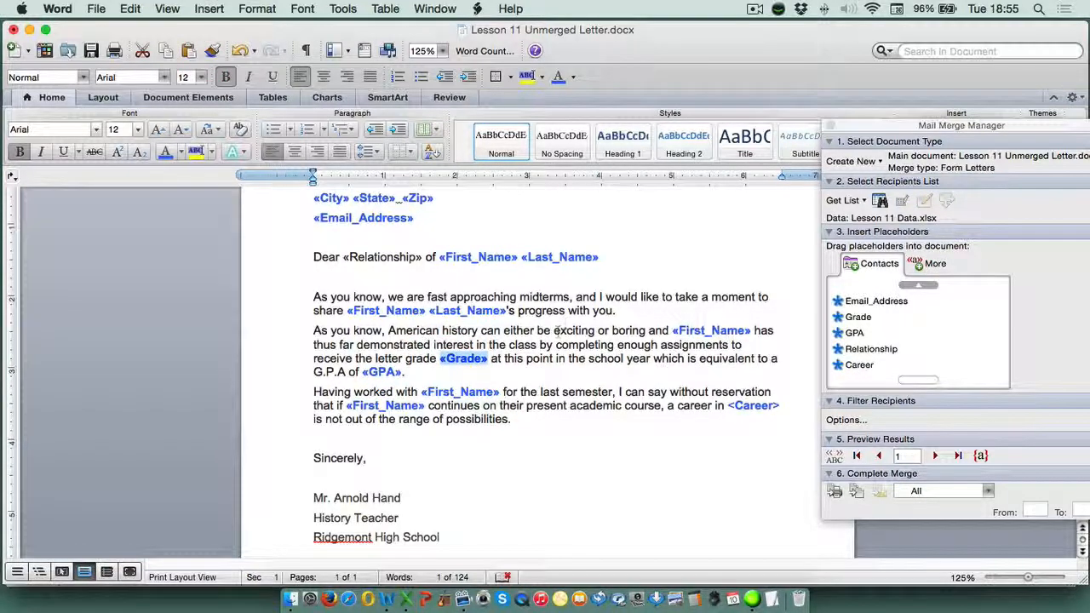
click(553, 345)
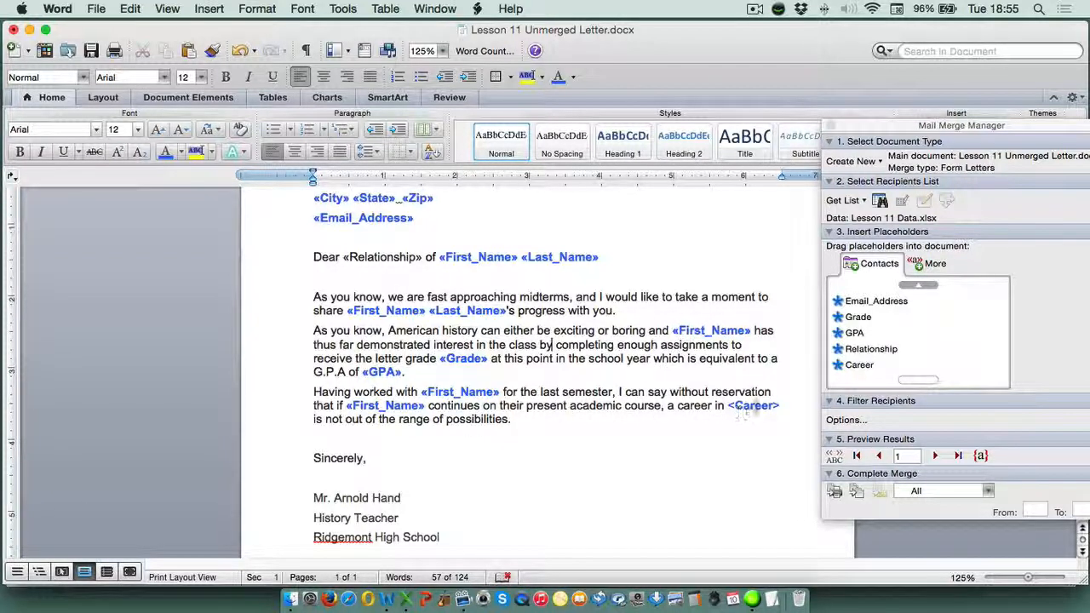
- Replace the typed <Career> placeholder in the third body paragraph with the Career merge field
drag(860, 365, 734, 412)
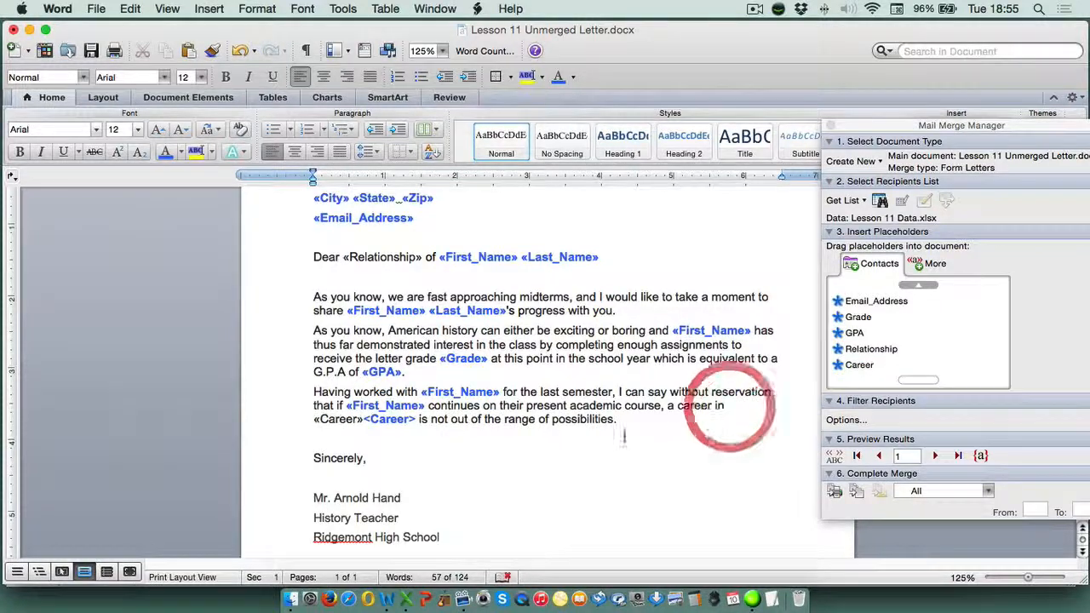
click(415, 419)
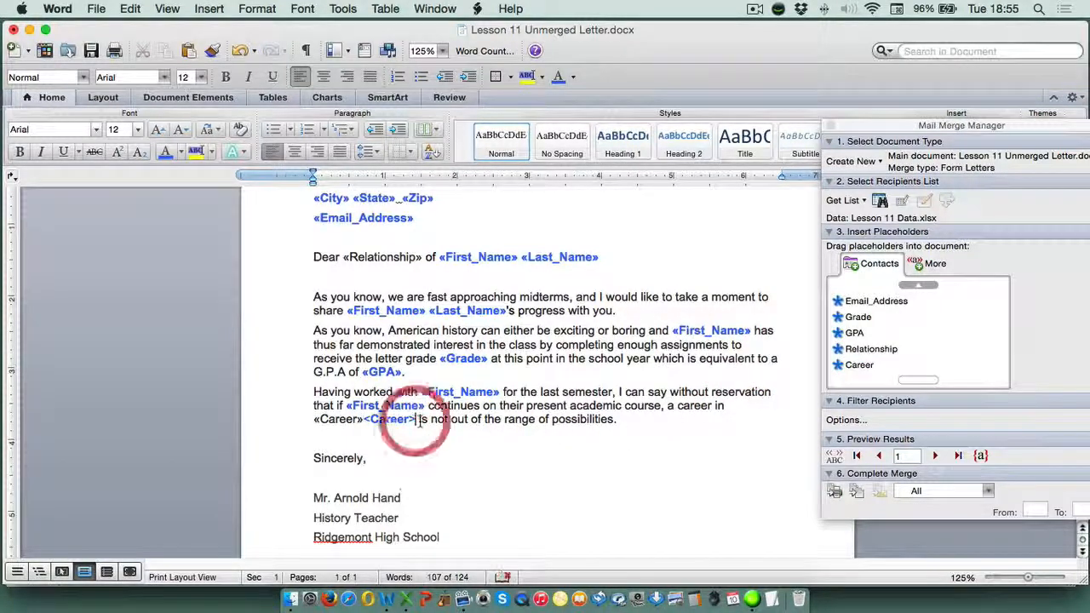
key(BackSpace)
key(BackSpace)
key(BackSpace)
key(BackSpace)
key(BackSpace)
key(BackSpace)
key(BackSpace)
key(BackSpace)
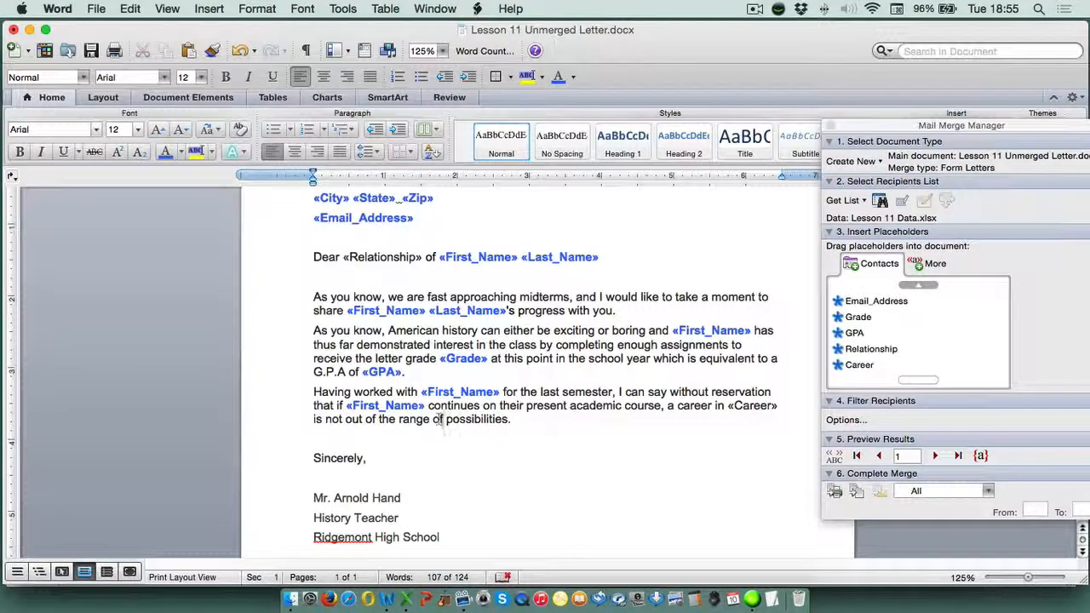
- Copy the First_Name field's bold blue formatting onto the Career field in the third body paragraph
click(712, 332)
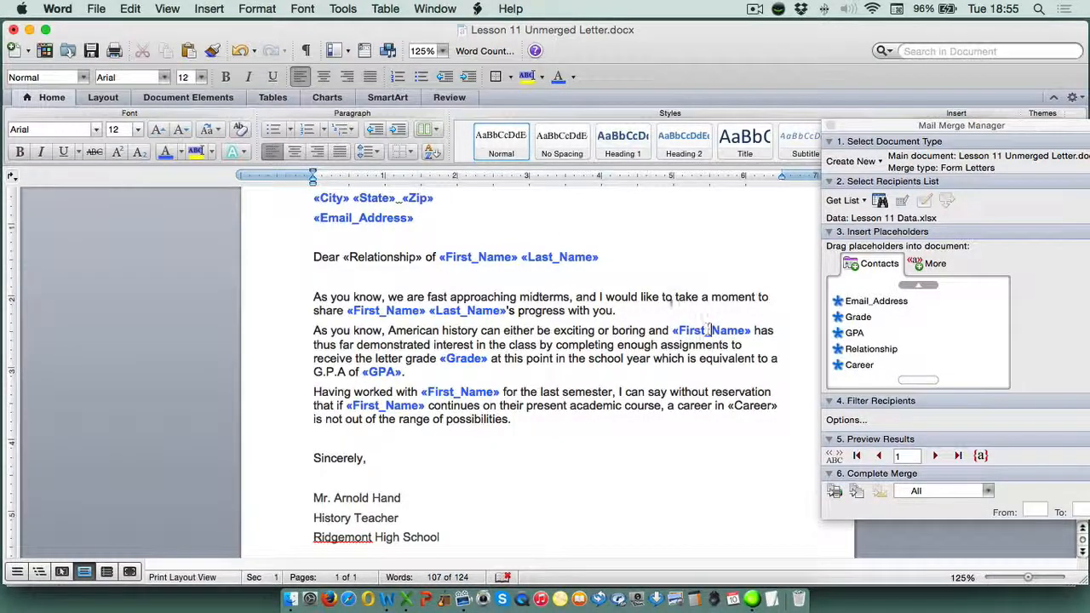
click(212, 51)
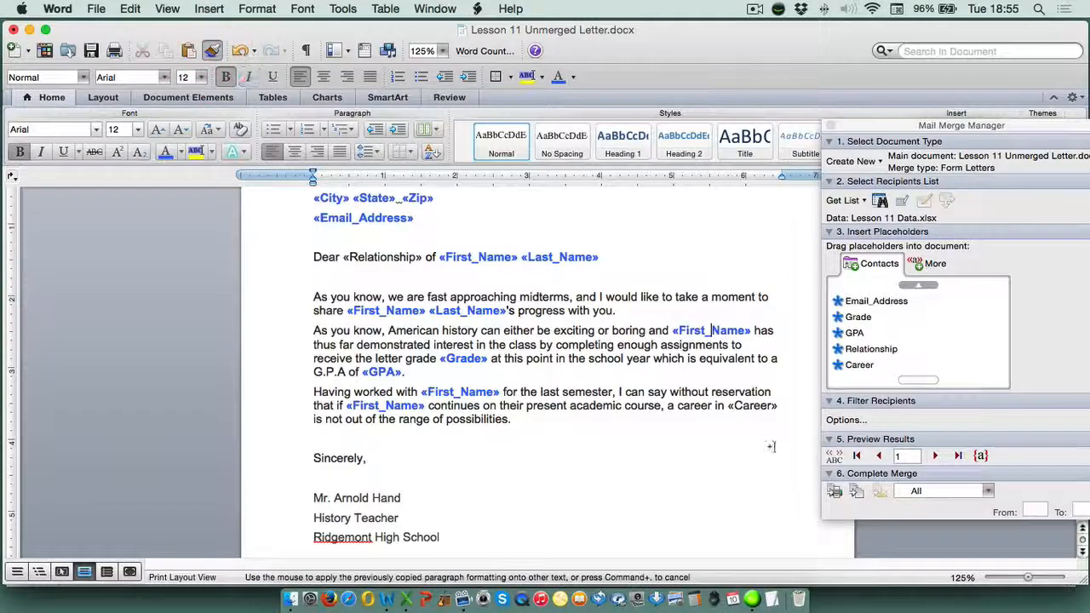
drag(782, 408, 726, 406)
- Copy the salutation's bold blue First_Name formatting onto the Relationship field
scroll(640, 429, up, 3)
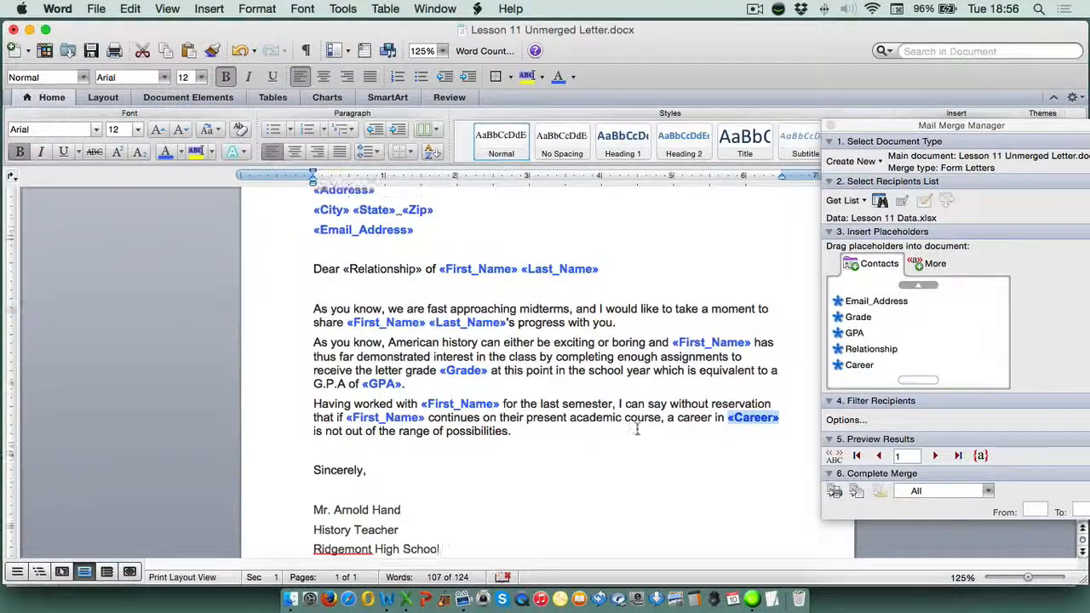
scroll(642, 395, up, 2)
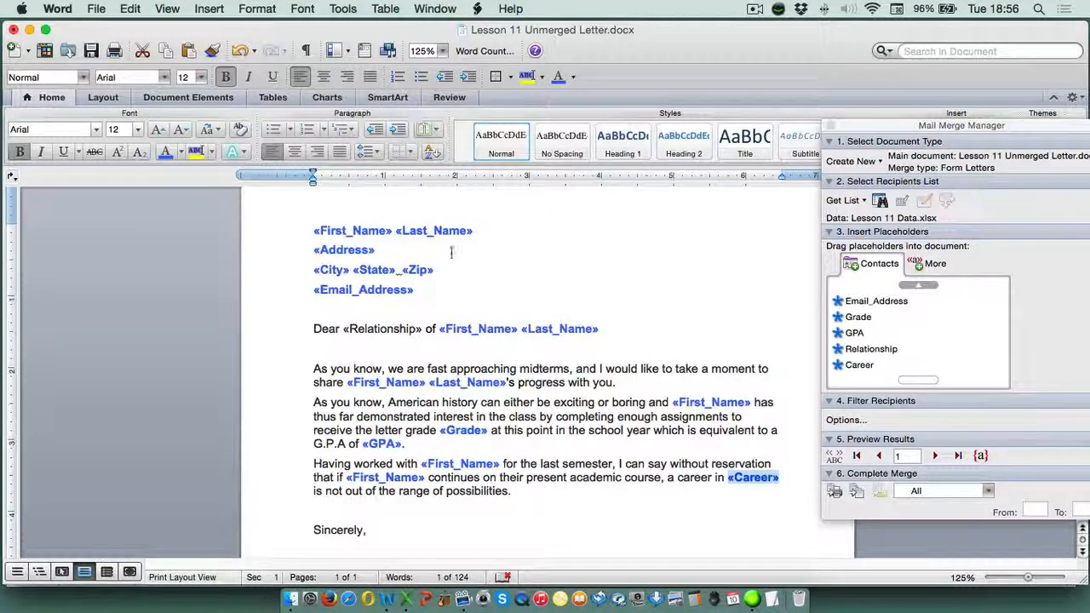
click(479, 328)
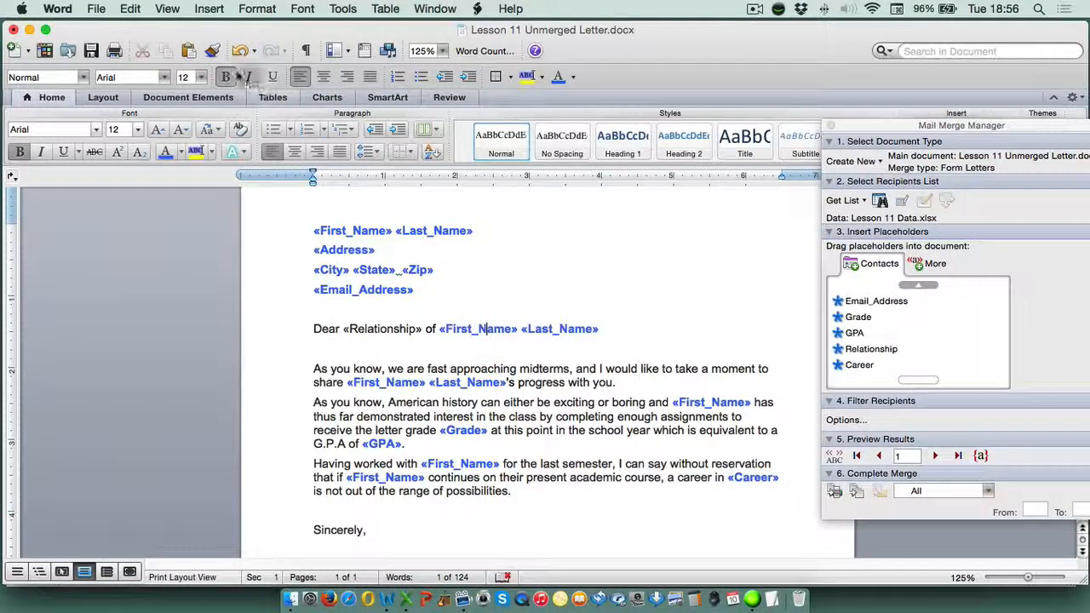
click(212, 50)
drag(421, 329, 346, 330)
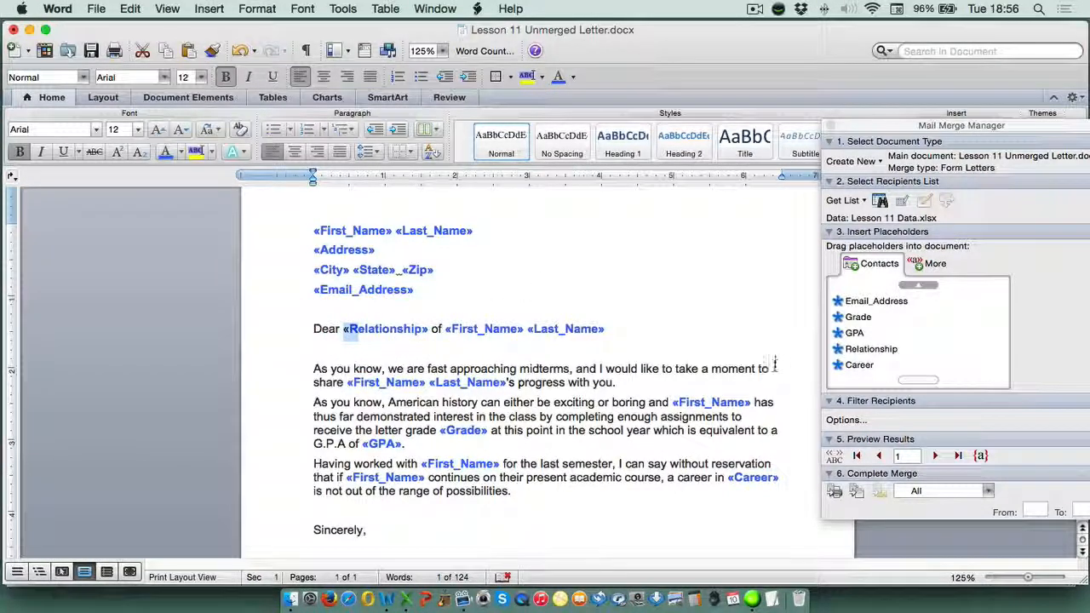
click(1058, 329)
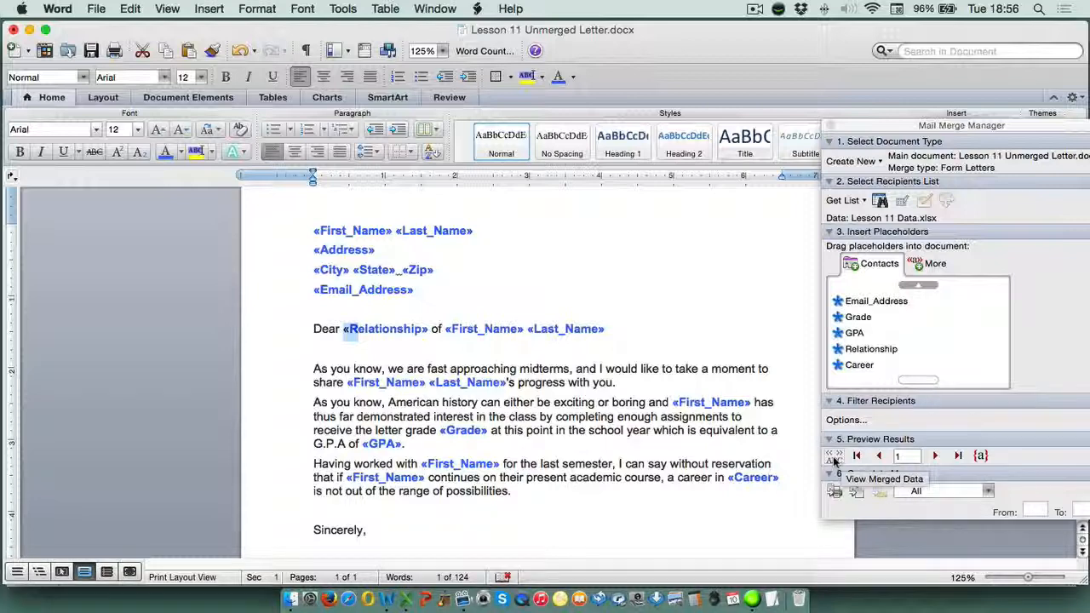
- Preview the letter with merged data and format the relationship word "Aunt" in the salutation as bold blue
click(835, 458)
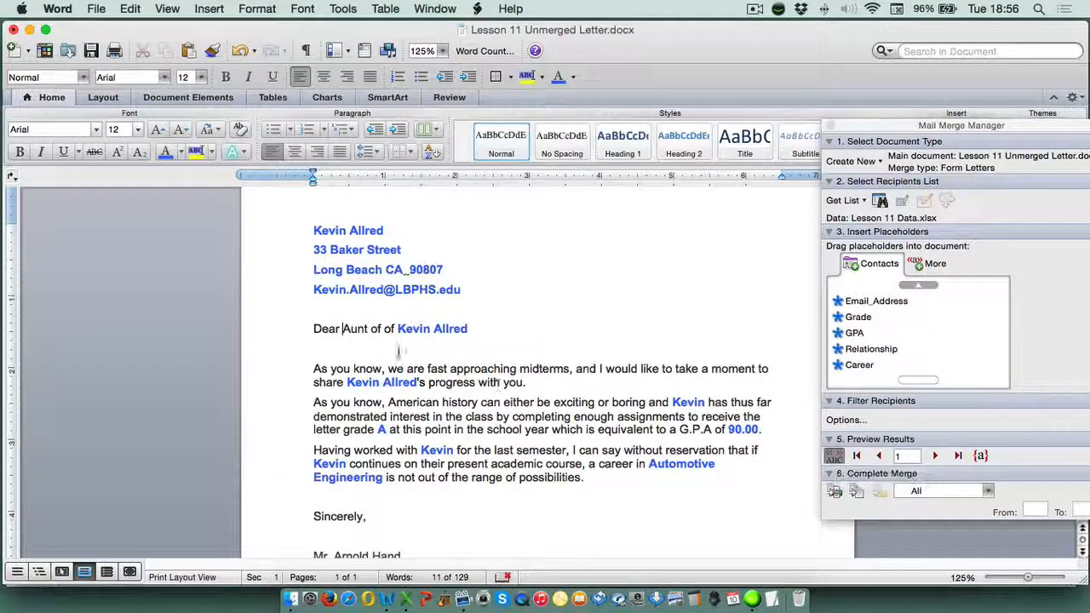
double_click(353, 331)
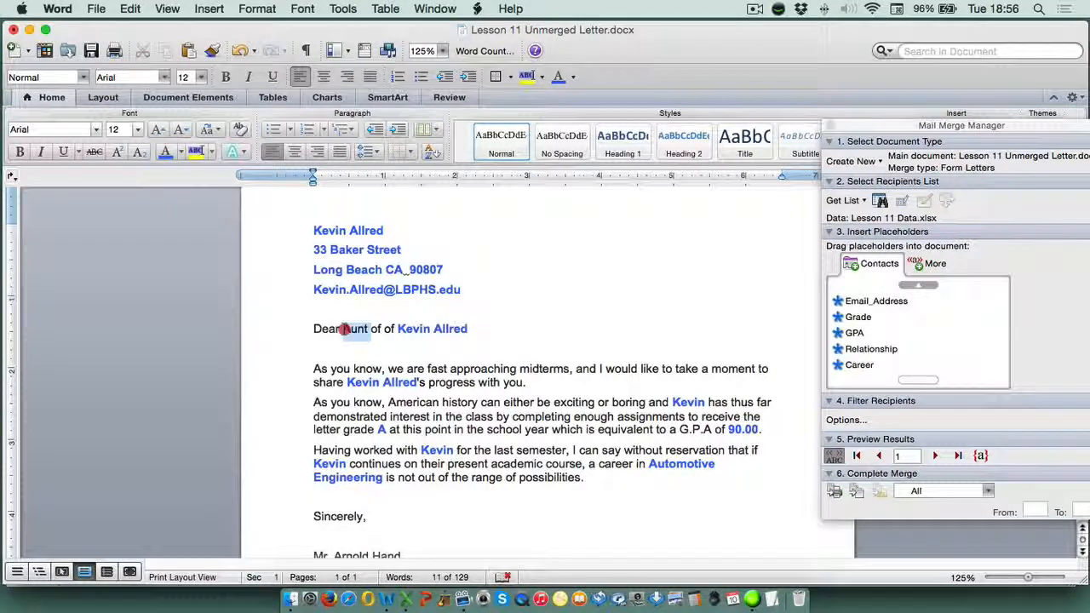
click(20, 152)
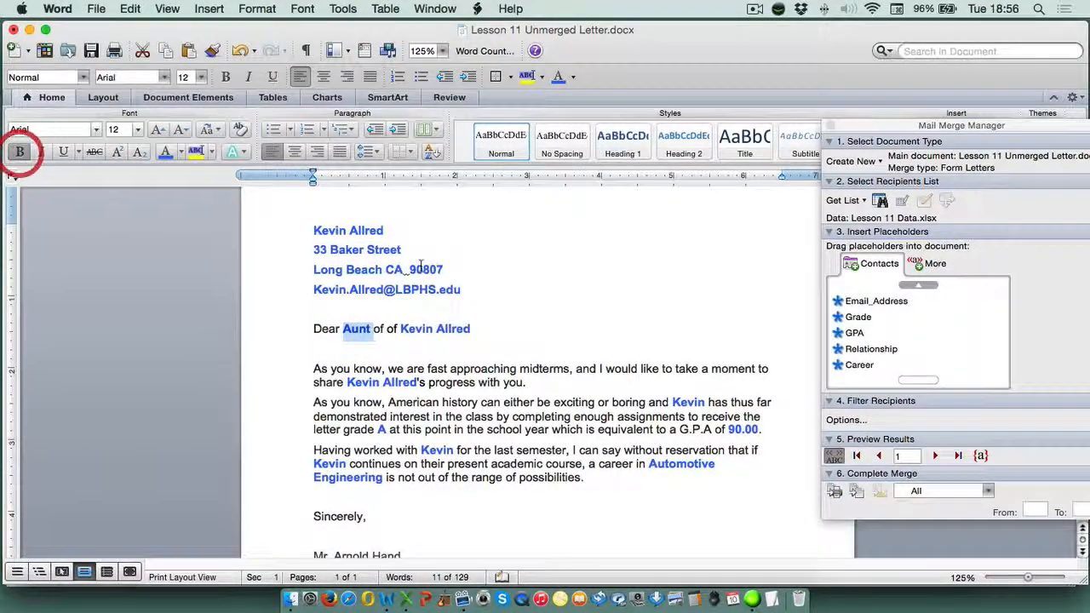
click(524, 294)
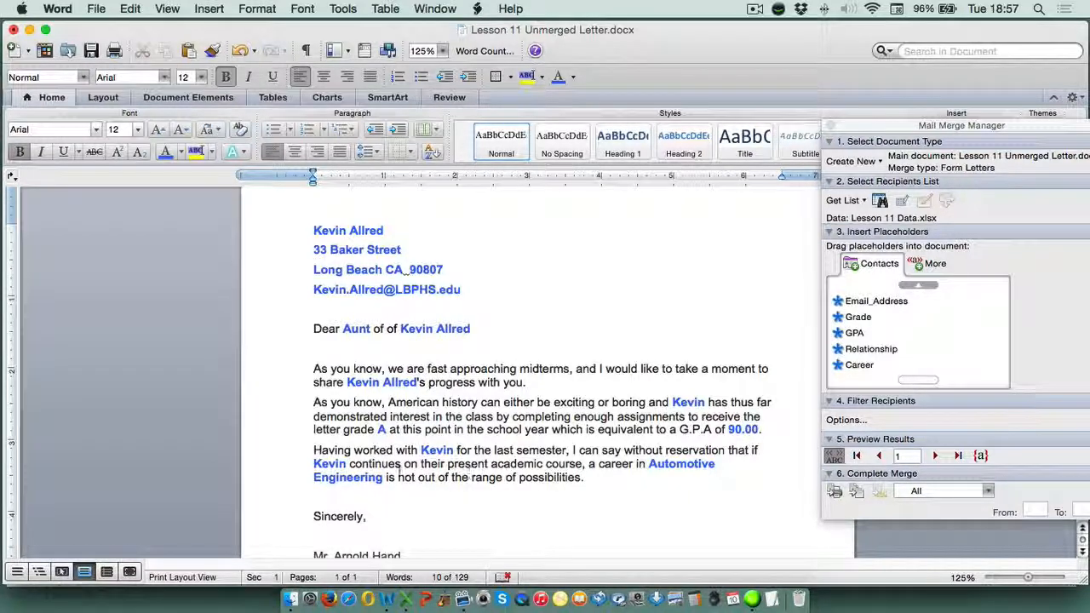
- Preview the merged letter for the second recipient record
click(934, 457)
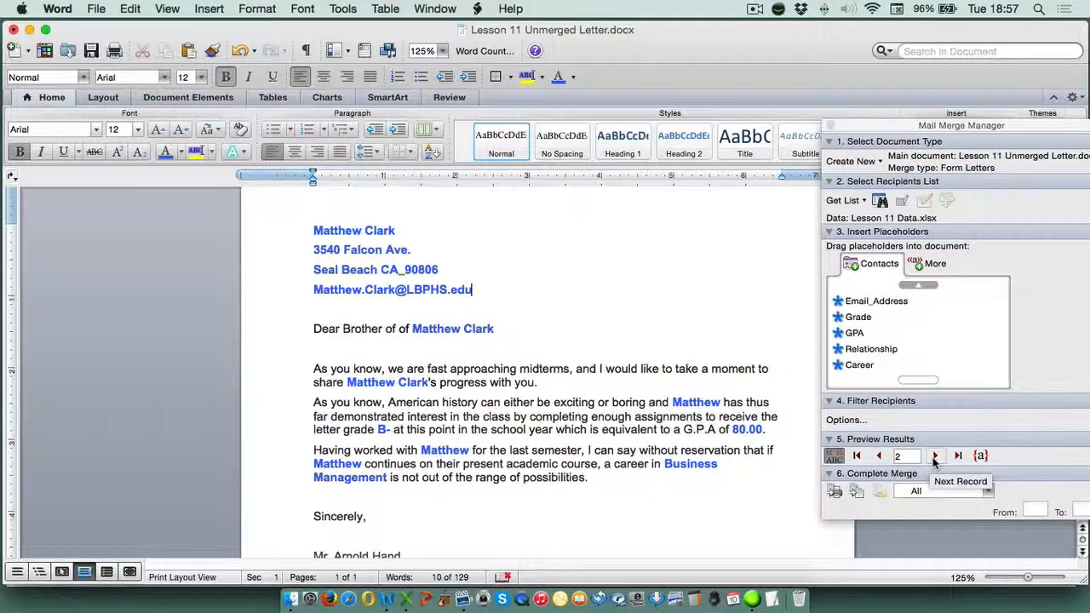
- Preview the merged letters for the third through seventh recipient records, one after another
click(935, 457)
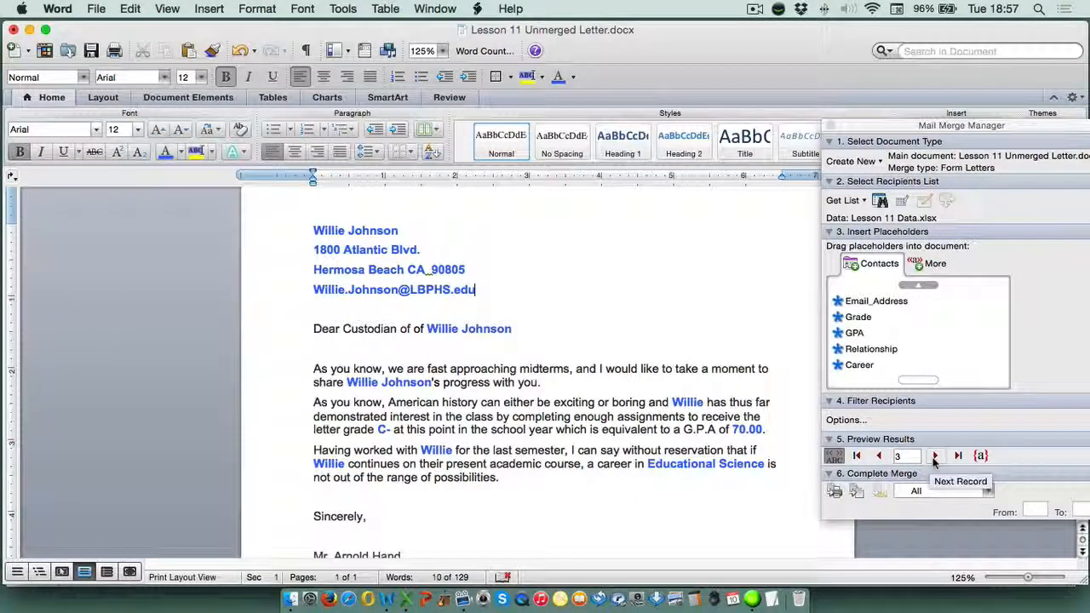
click(934, 458)
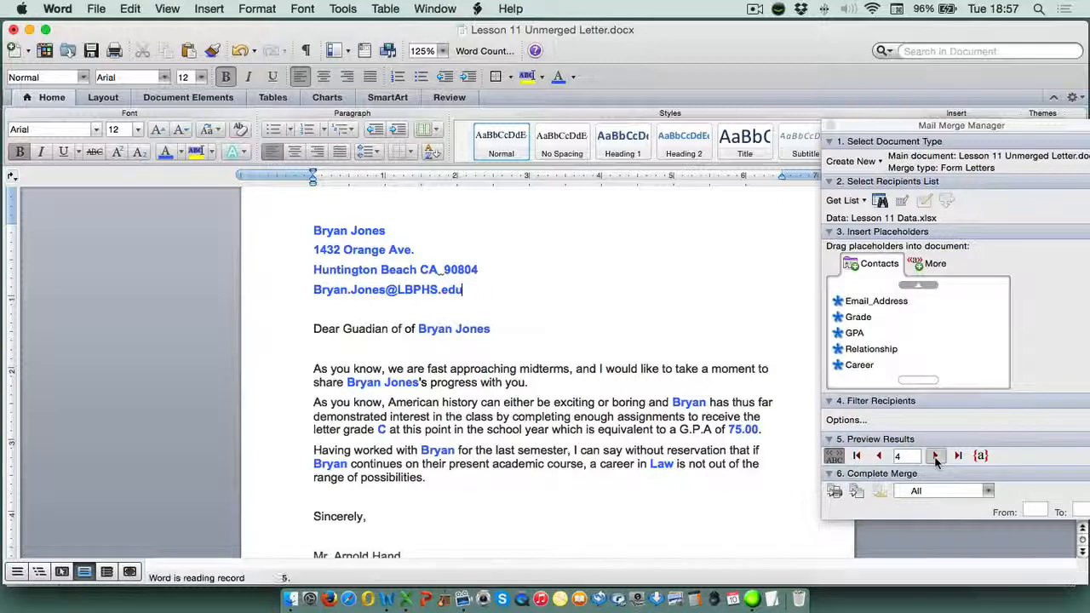
click(936, 457)
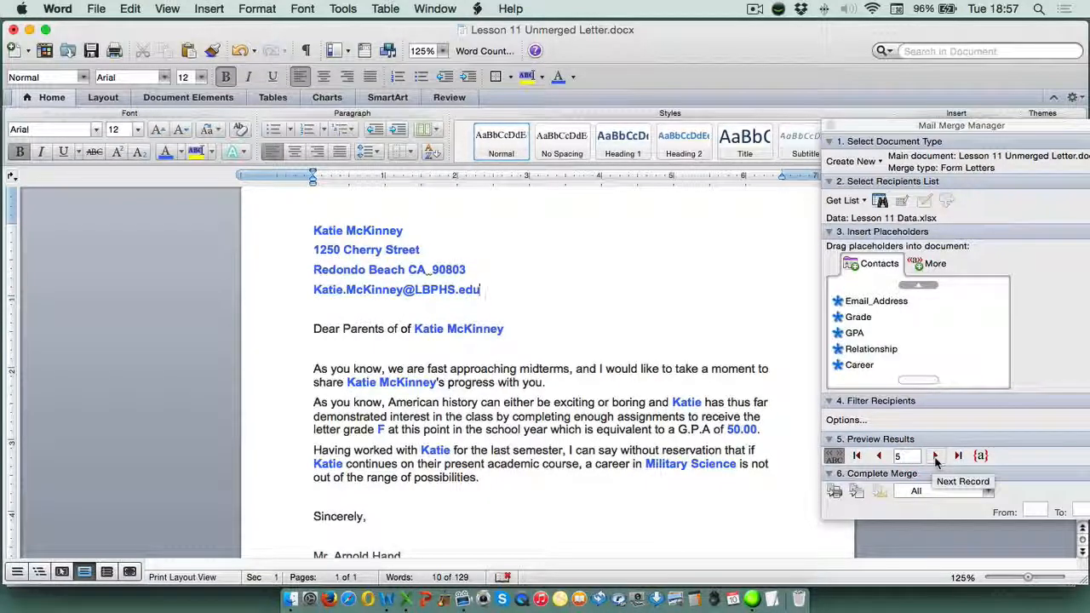
click(935, 458)
click(935, 457)
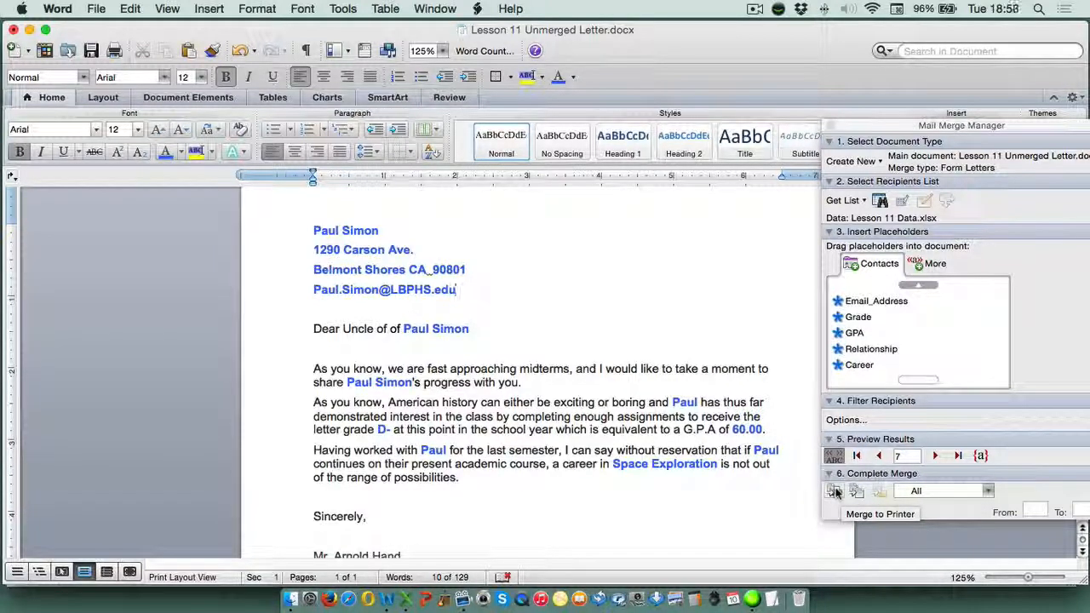
- Close the Mail Merge Manager and briefly move the letter window aside to view the Lesson 11 Data worksheet behind it
click(831, 125)
drag(688, 49, 711, 355)
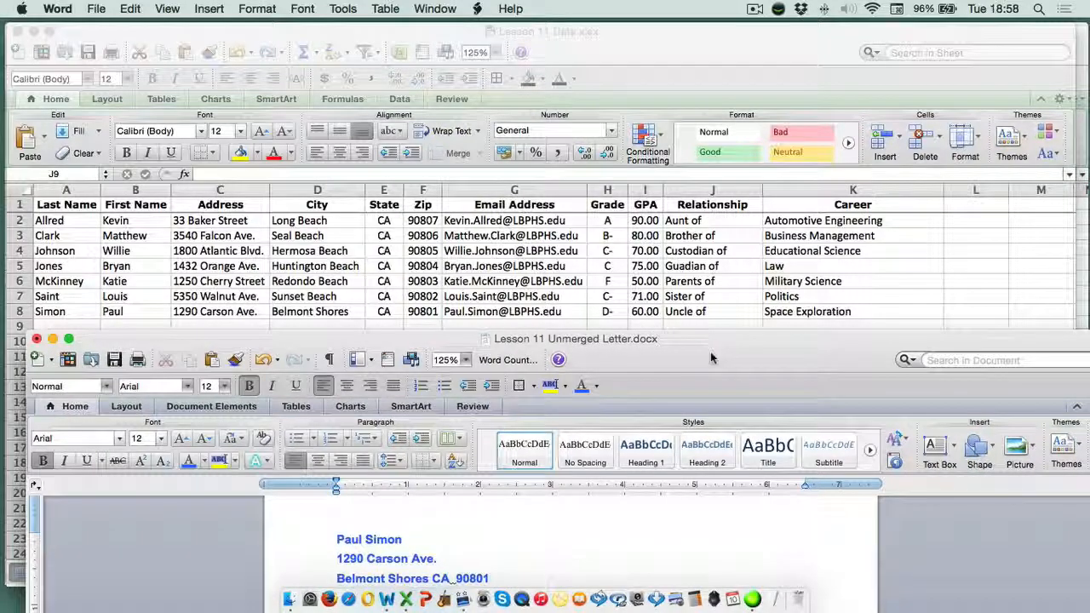
drag(711, 352, 718, 10)
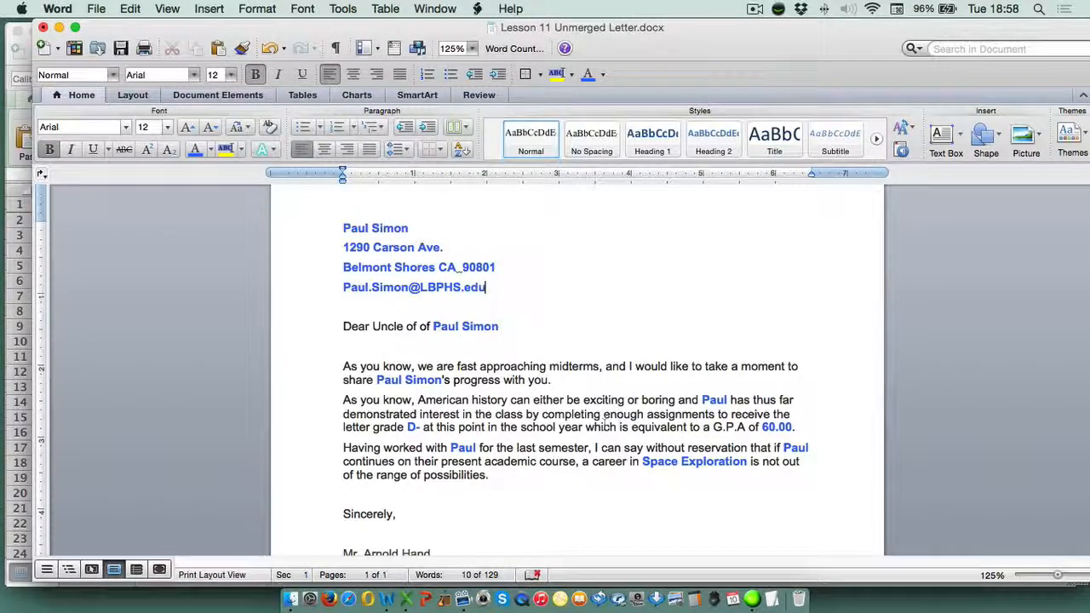
- Highlight the merged letter grade and G.P.A. in the second body paragraph for comparison with the Lesson 11 Data worksheet
double_click(414, 428)
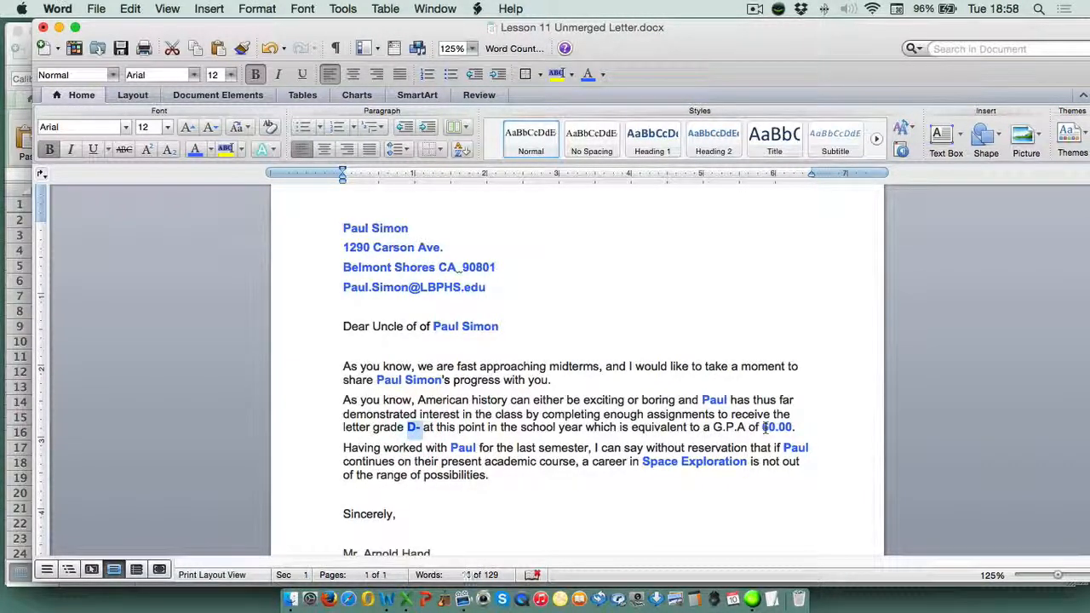
double_click(776, 427)
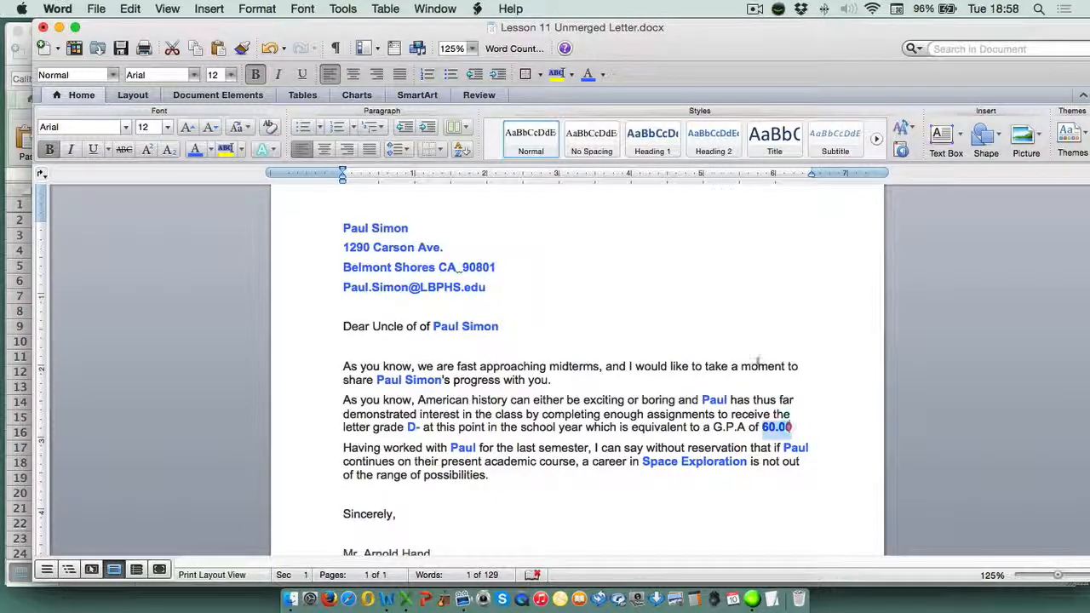
drag(639, 48, 621, 68)
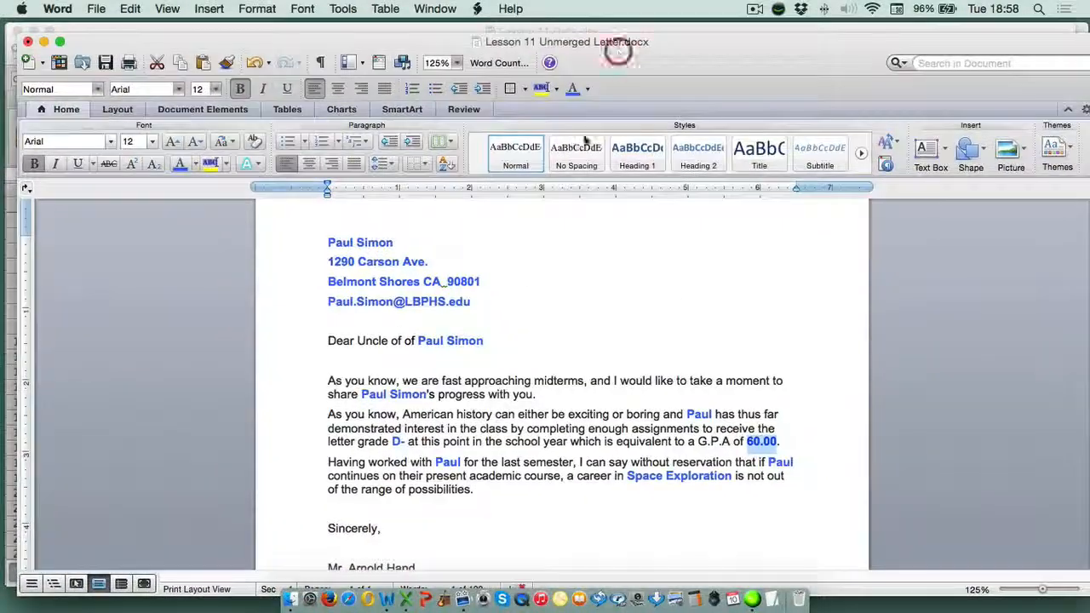